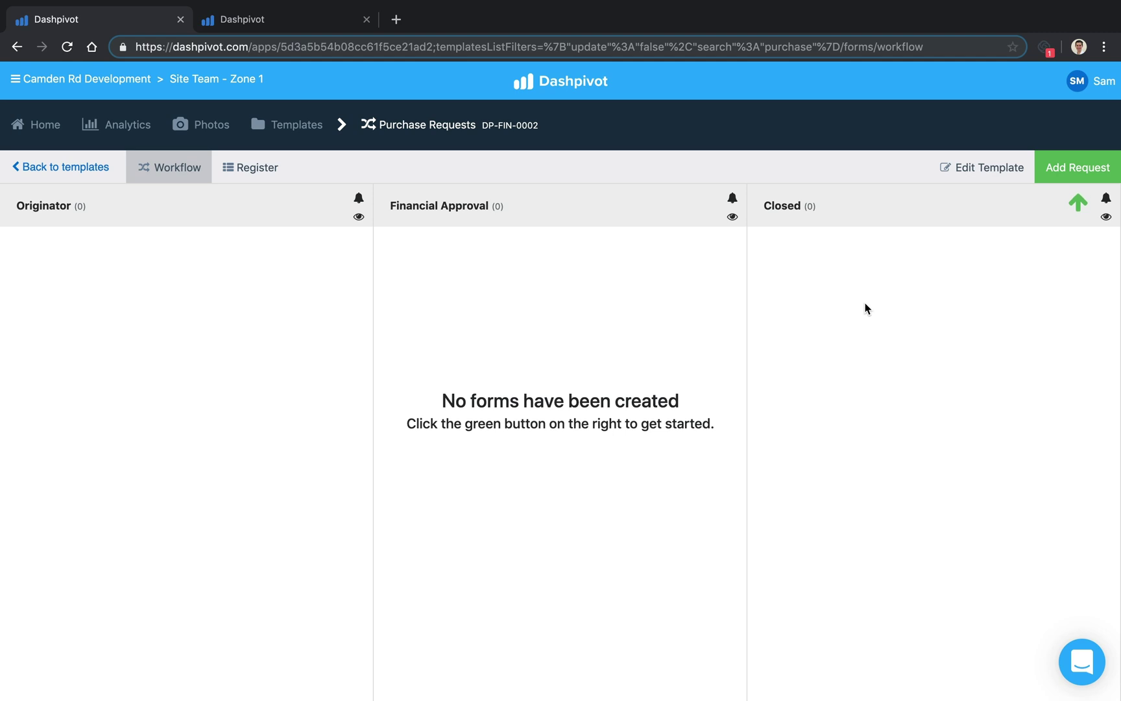
Add a request described '20m3 concrete', required on 30 July 2019, assigned to Area 3
click(1063, 172)
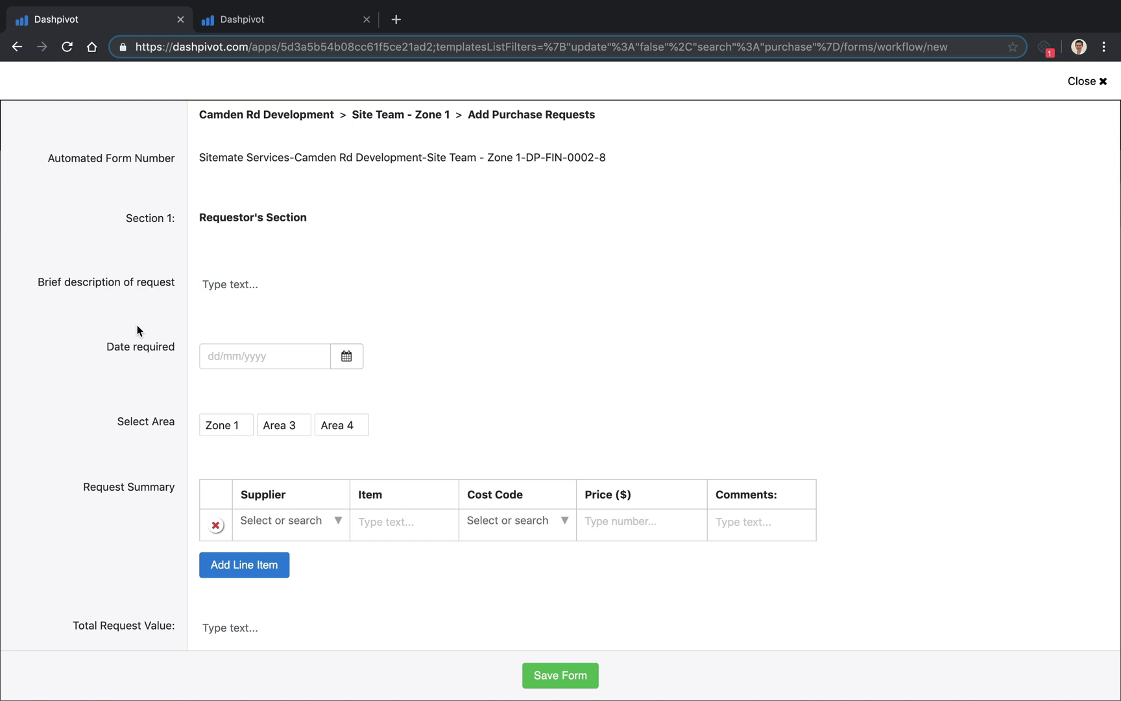
scroll(139, 331, down, 1)
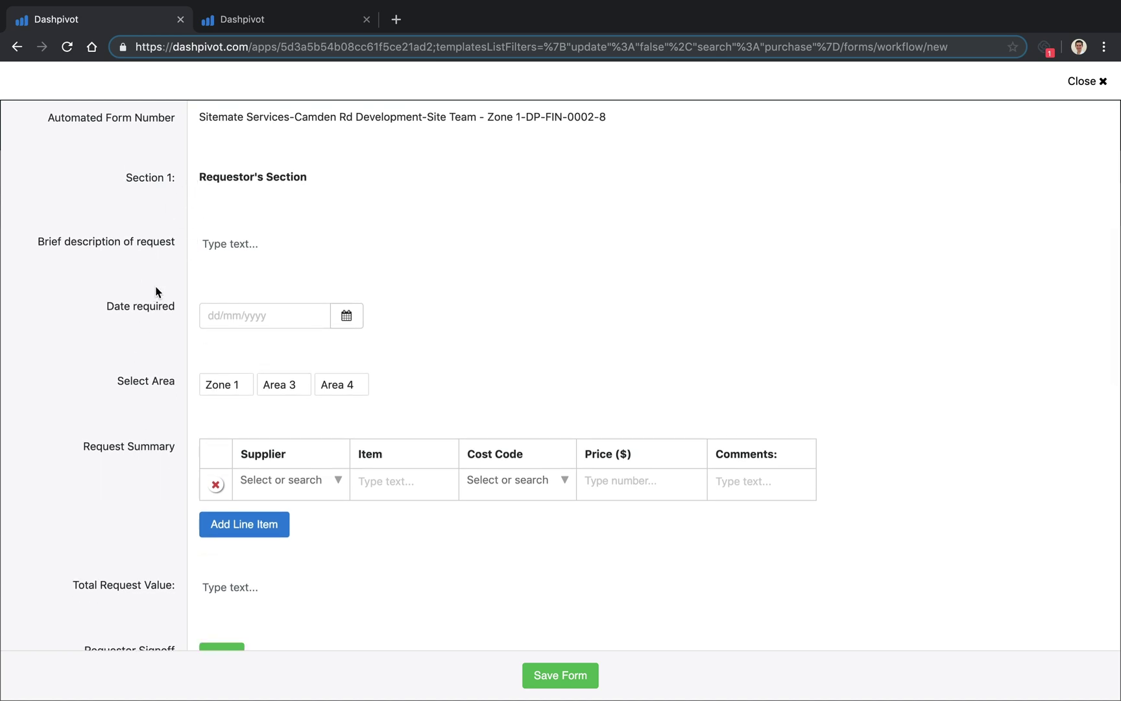
scroll(160, 291, up, 1)
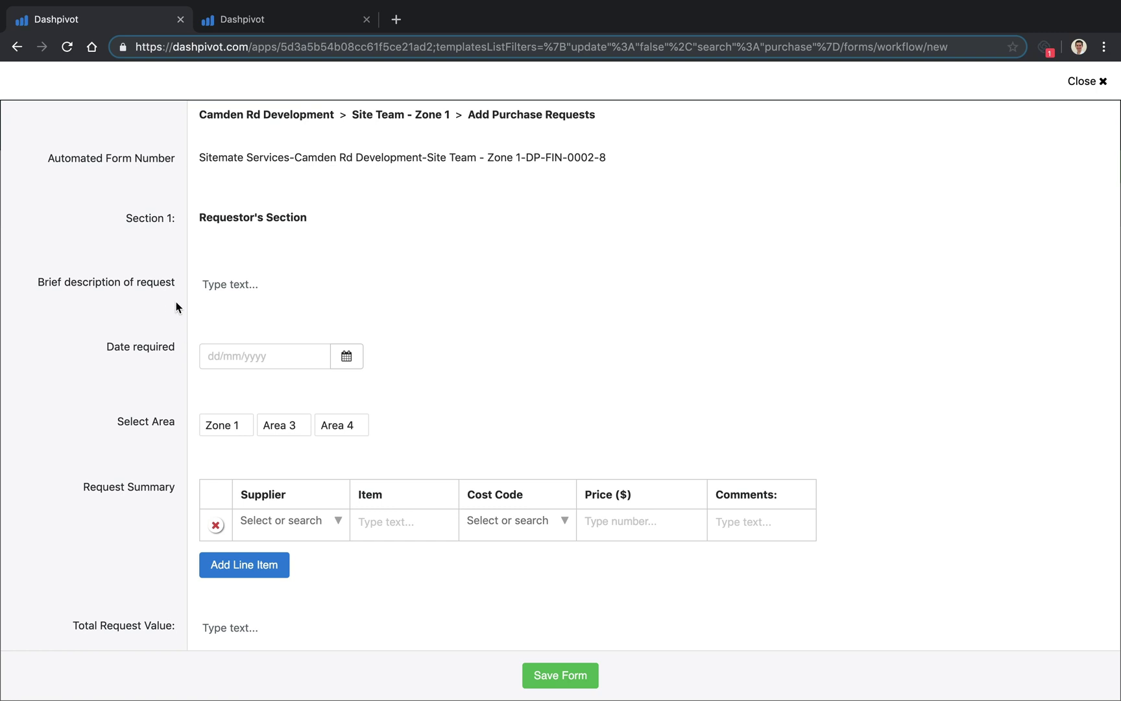
click(237, 292)
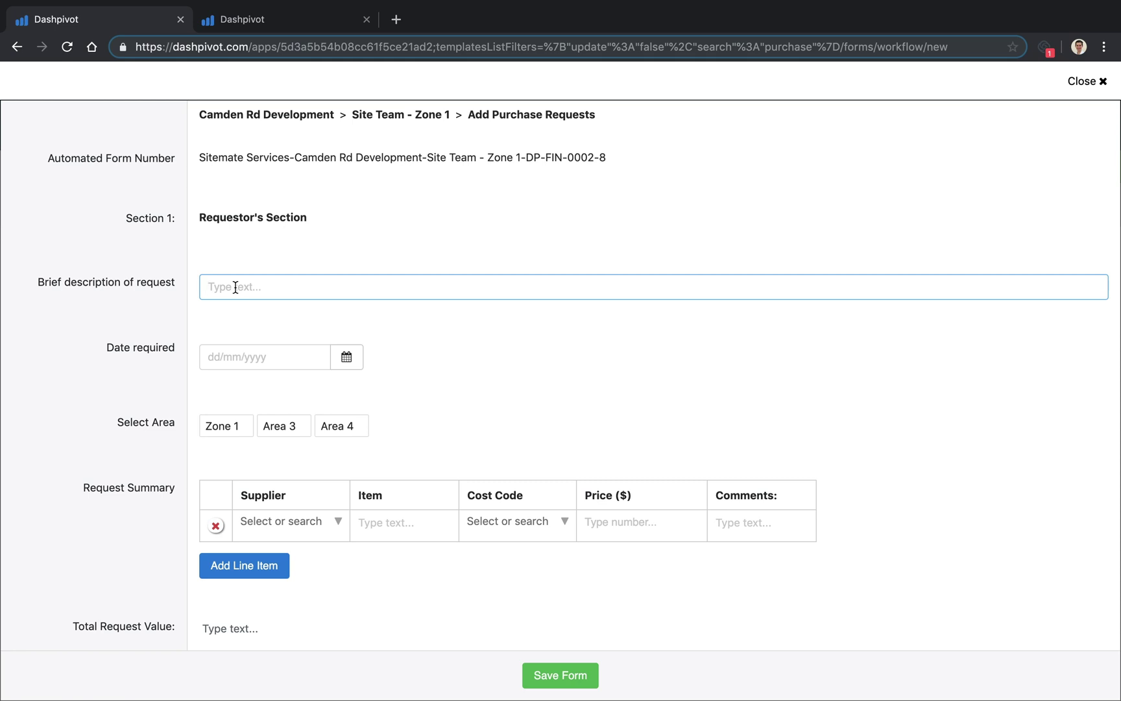
text(20)
text(m3 concrete)
click(152, 331)
click(345, 356)
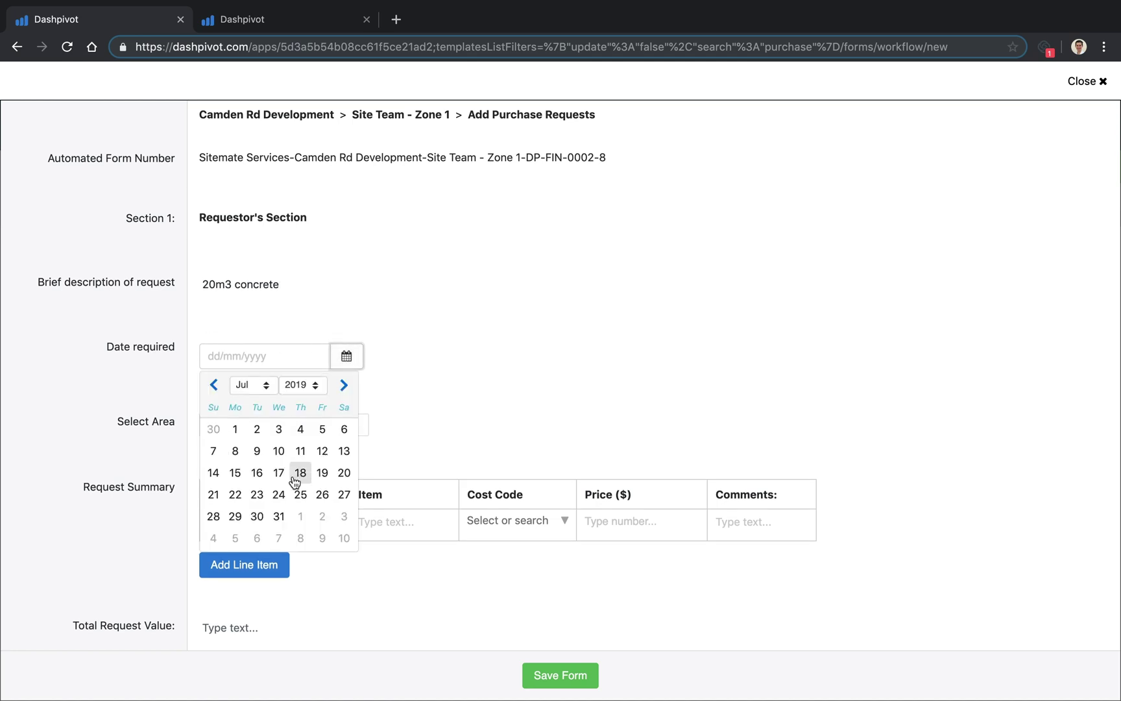
click(263, 519)
scroll(180, 351, down, 3)
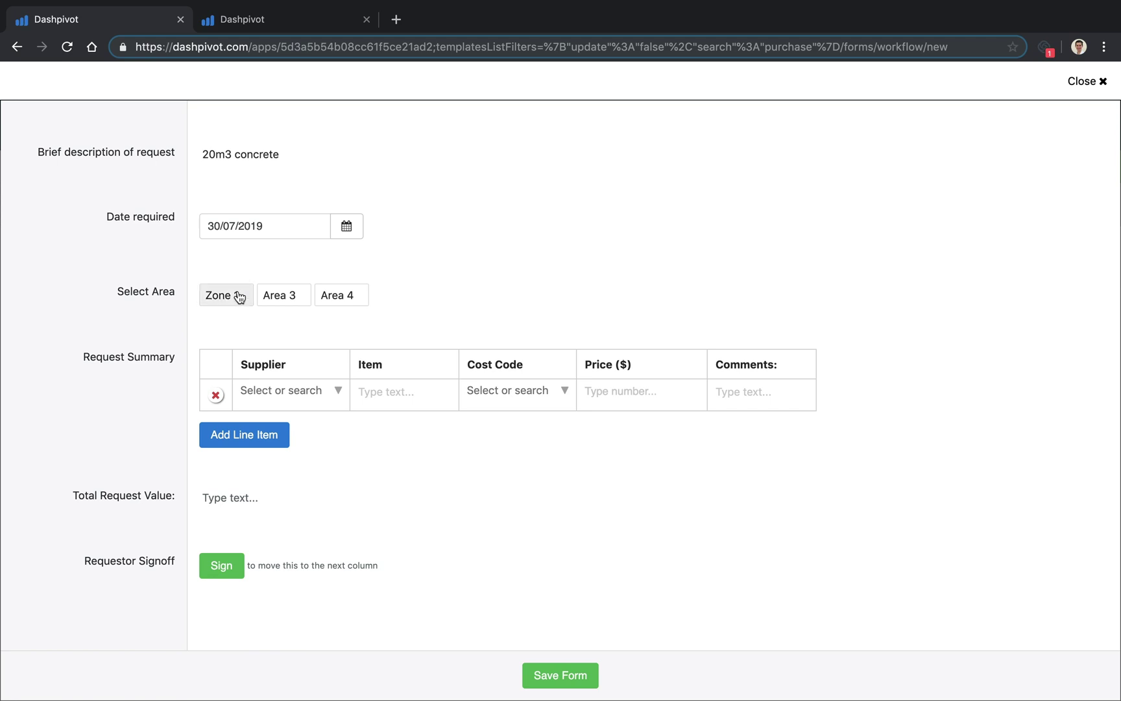
click(283, 295)
scroll(160, 317, up, 2)
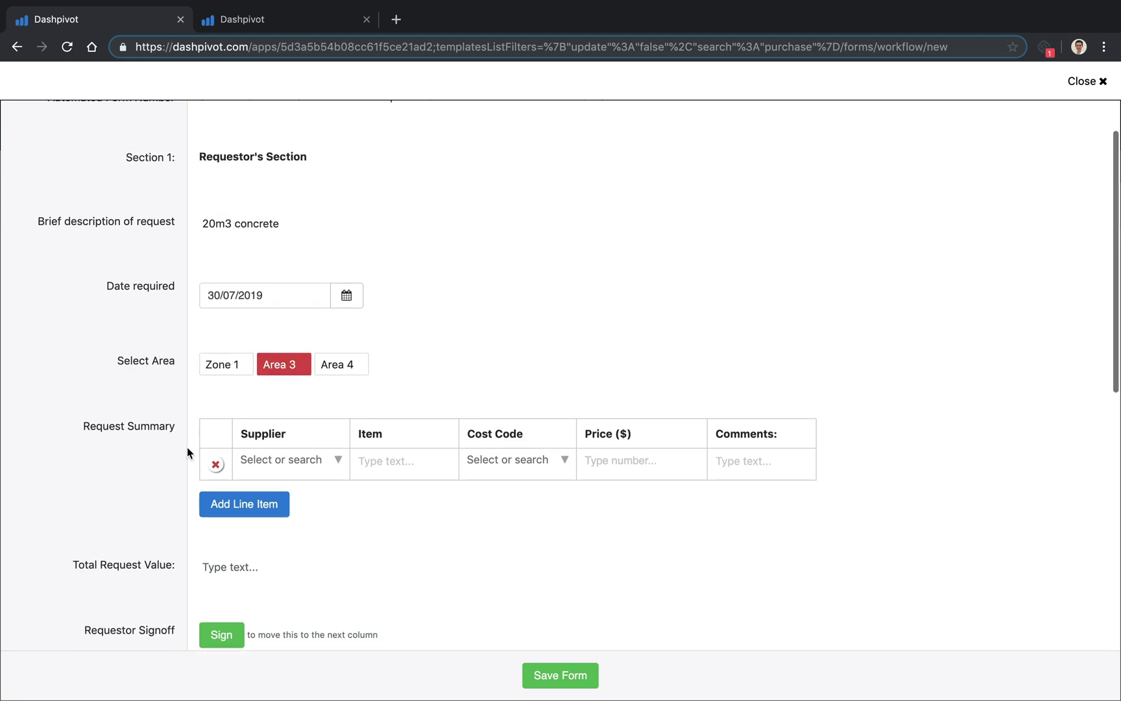
scroll(149, 502, down, 1)
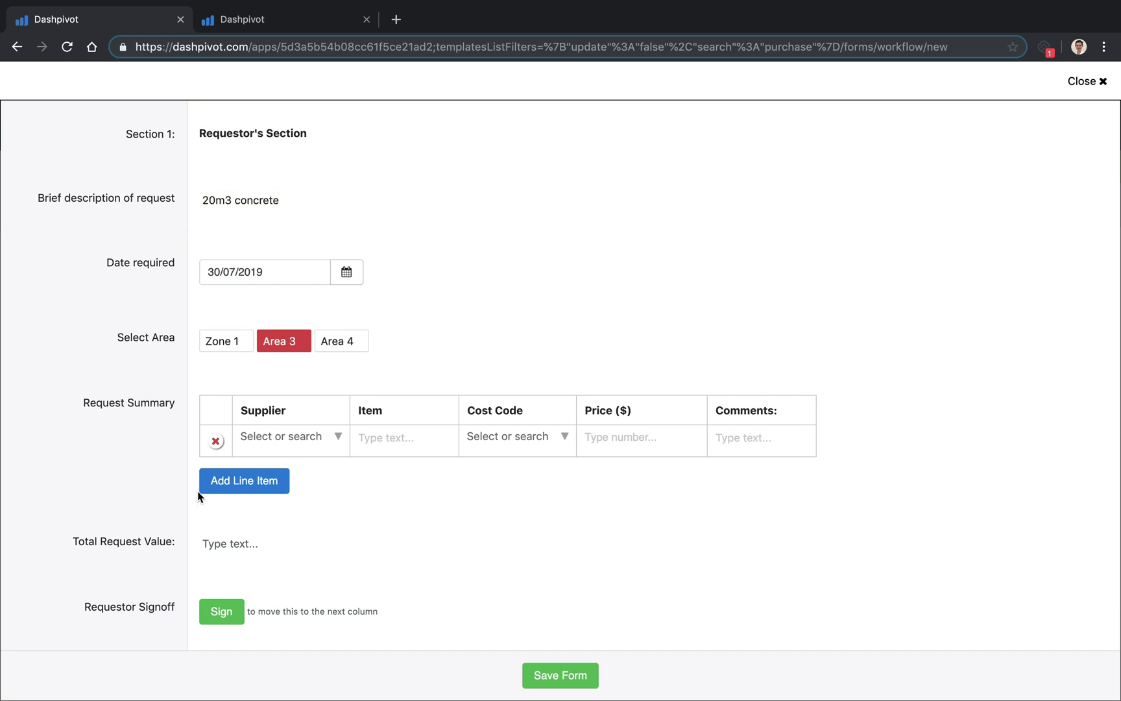
click(256, 480)
click(255, 515)
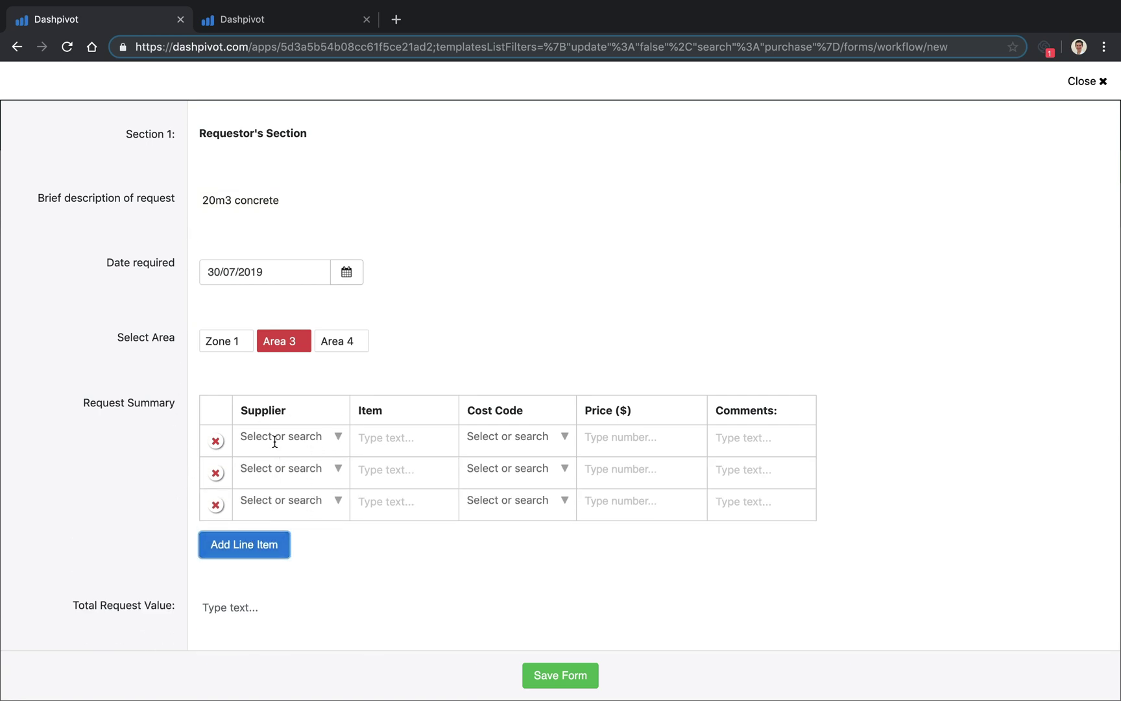
click(333, 436)
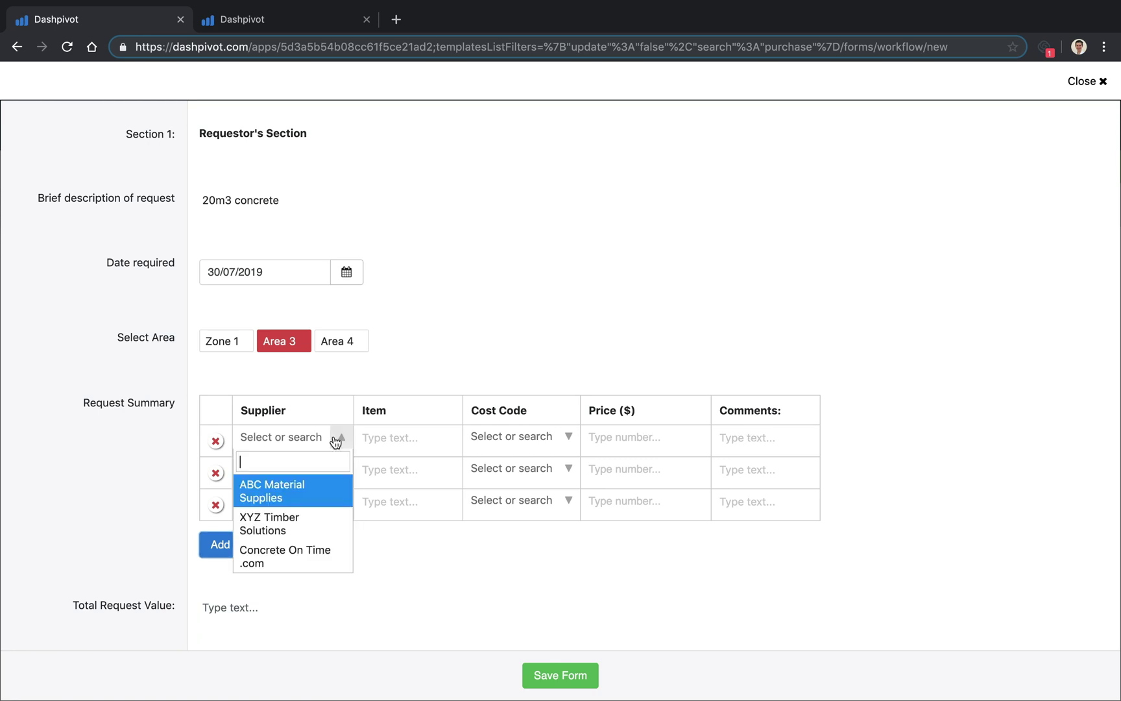
click(147, 456)
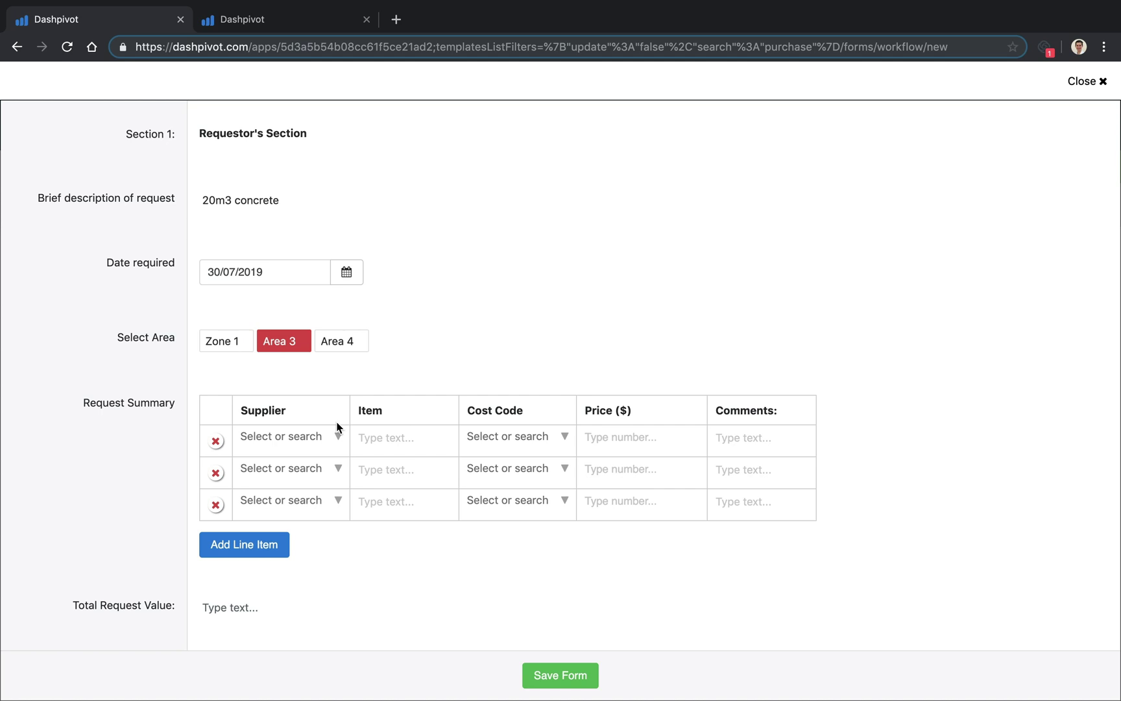
scroll(210, 429, down, 1)
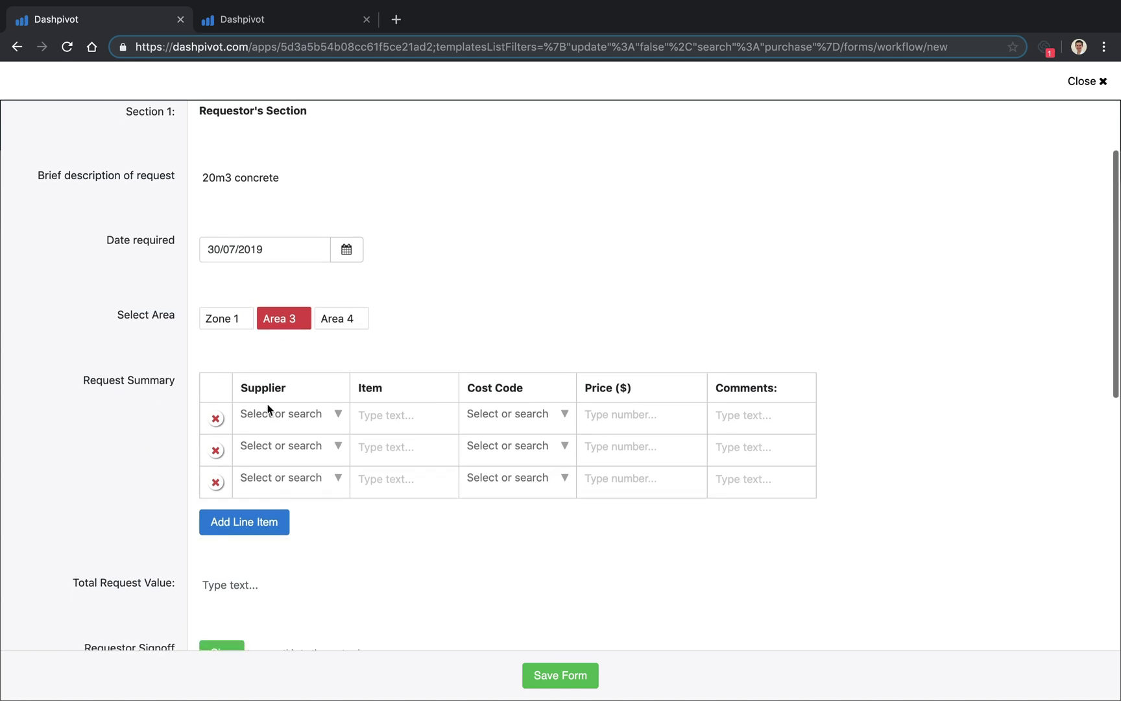
click(216, 451)
click(216, 451)
scroll(157, 438, down, 1)
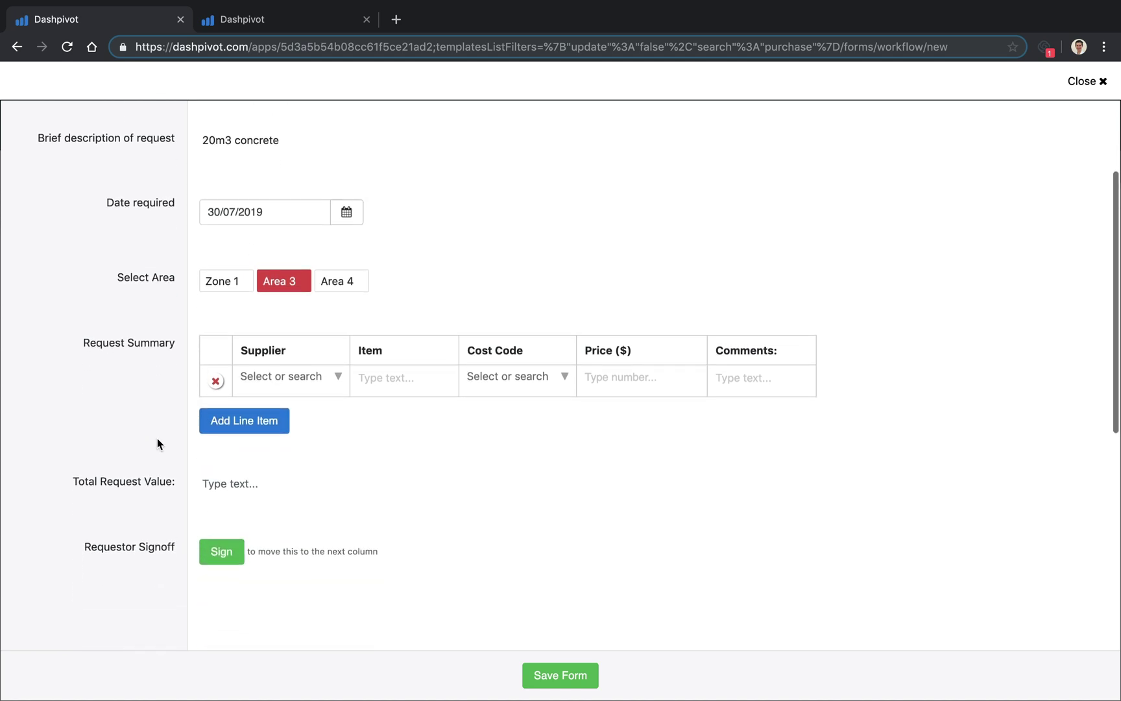
scroll(156, 439, up, 2)
scroll(157, 438, down, 2)
scroll(157, 438, down, 3)
scroll(157, 439, down, 2)
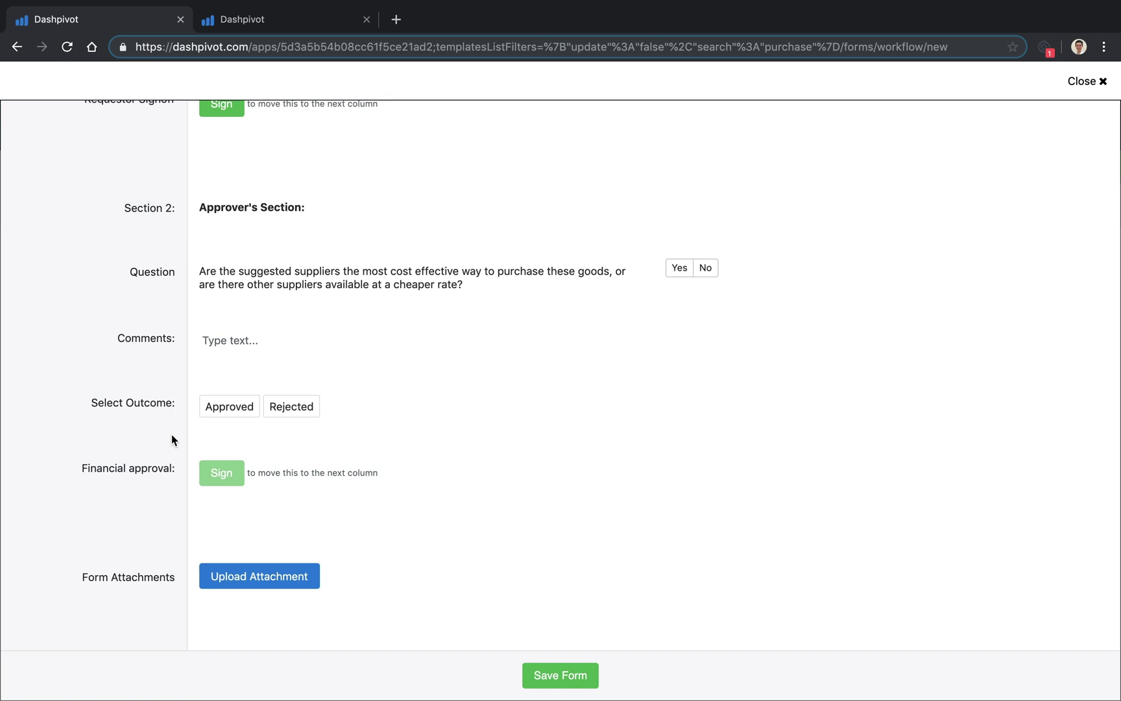
scroll(172, 435, up, 2)
scroll(171, 434, up, 4)
scroll(171, 434, up, 5)
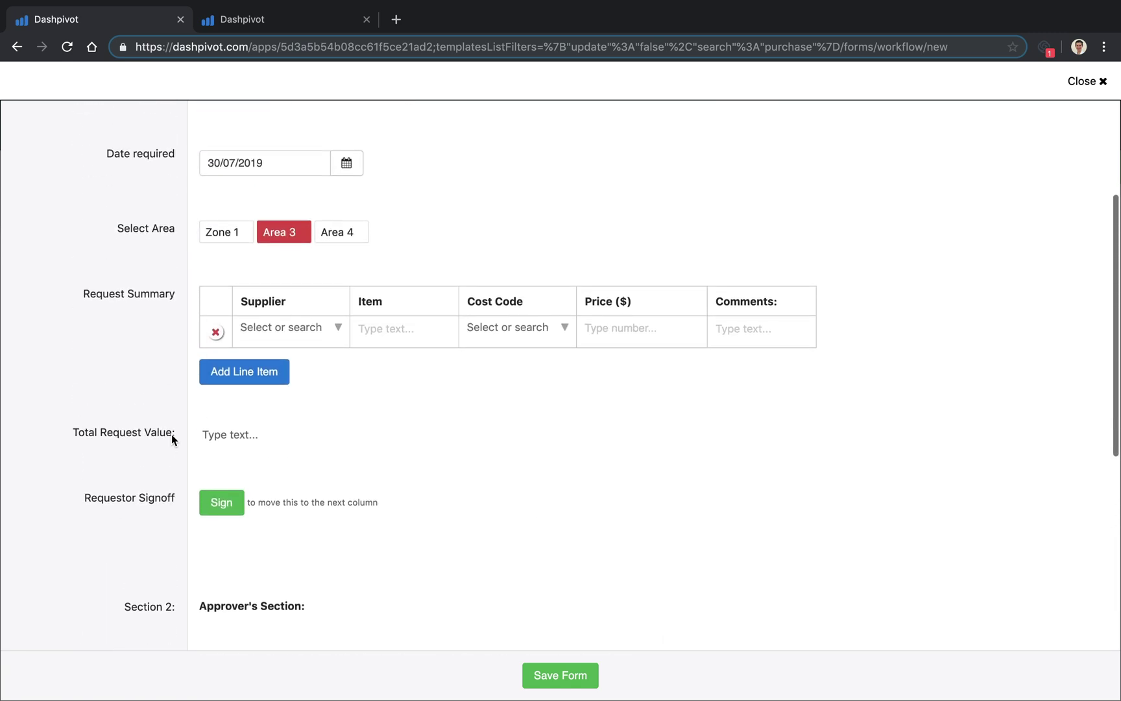
scroll(172, 434, up, 3)
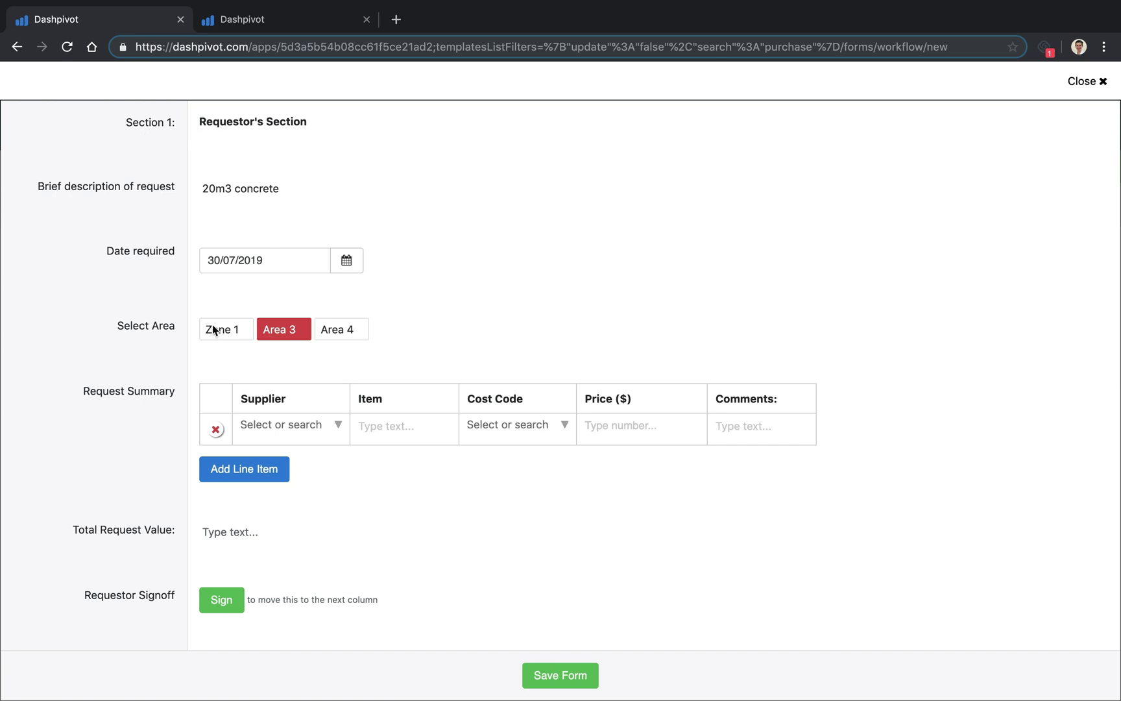
scroll(164, 600, down, 2)
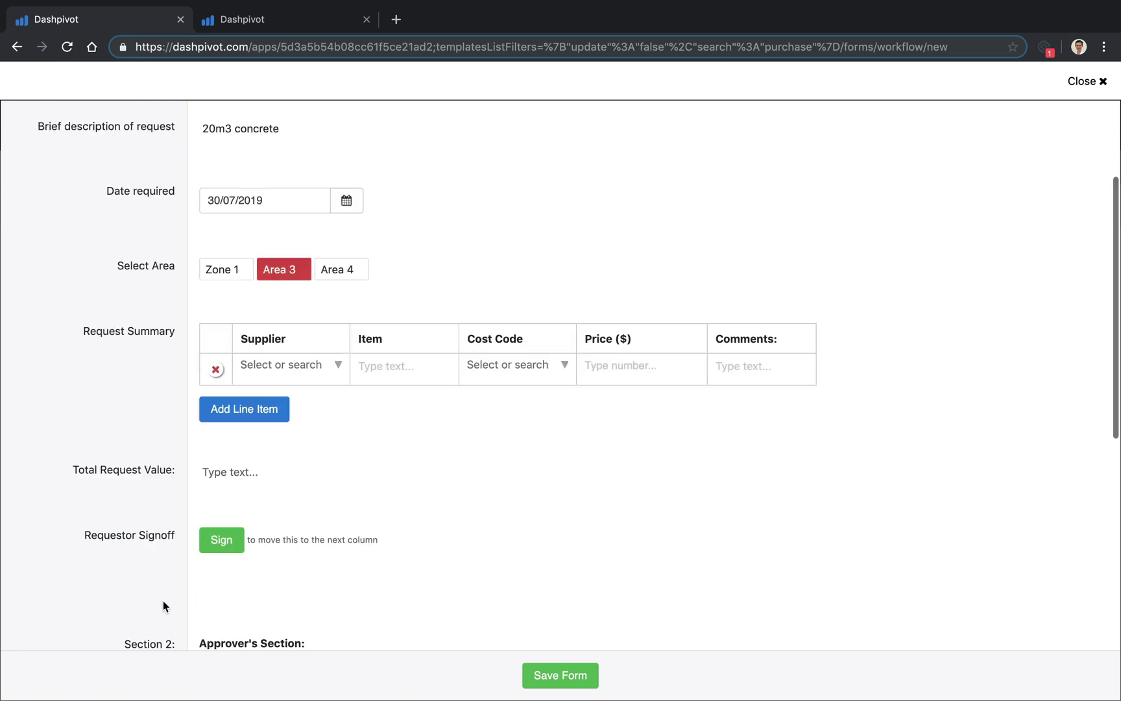
scroll(164, 600, down, 8)
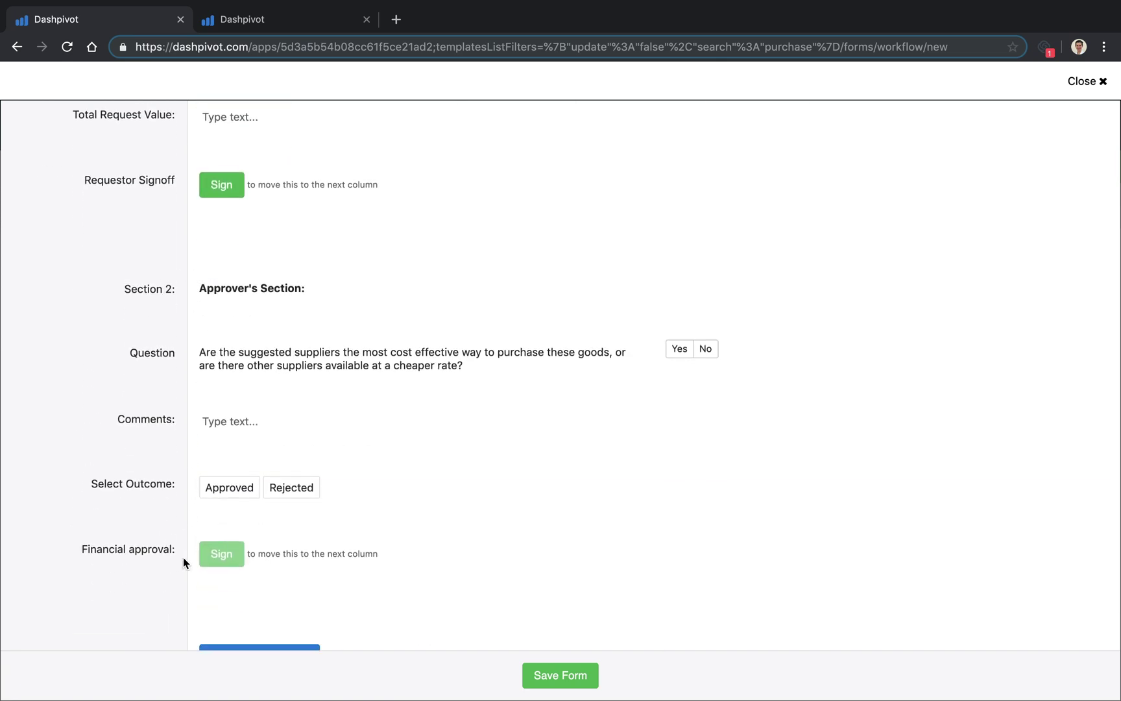
scroll(170, 461, up, 2)
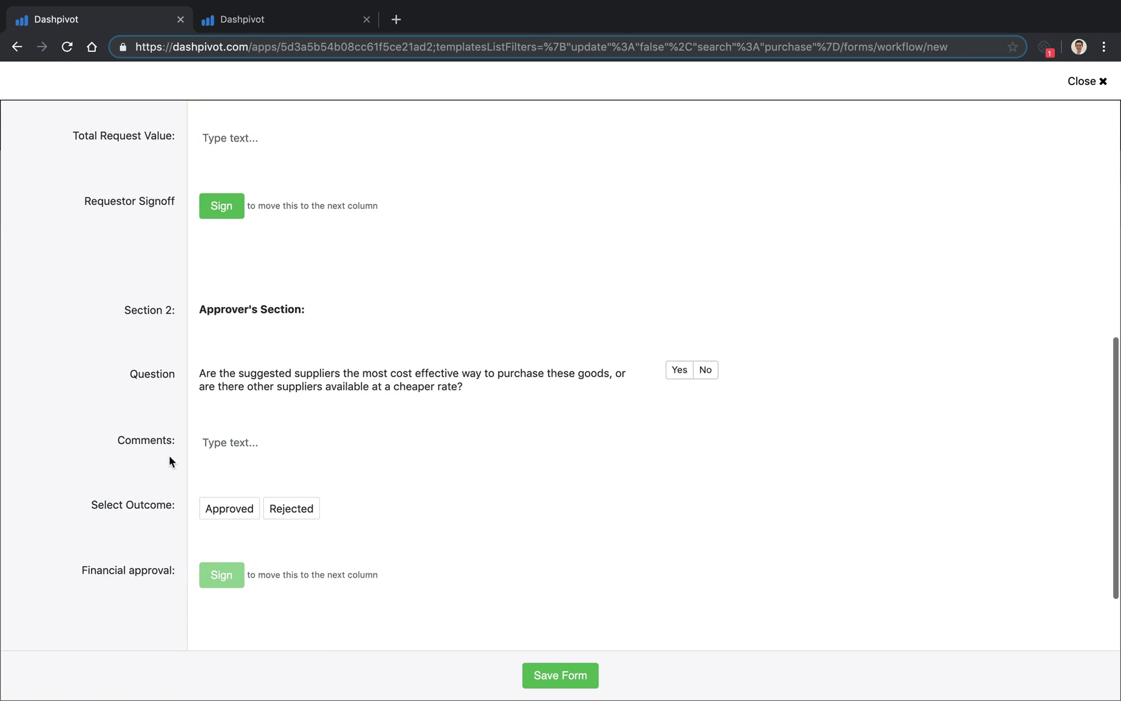
scroll(170, 377, down, 1)
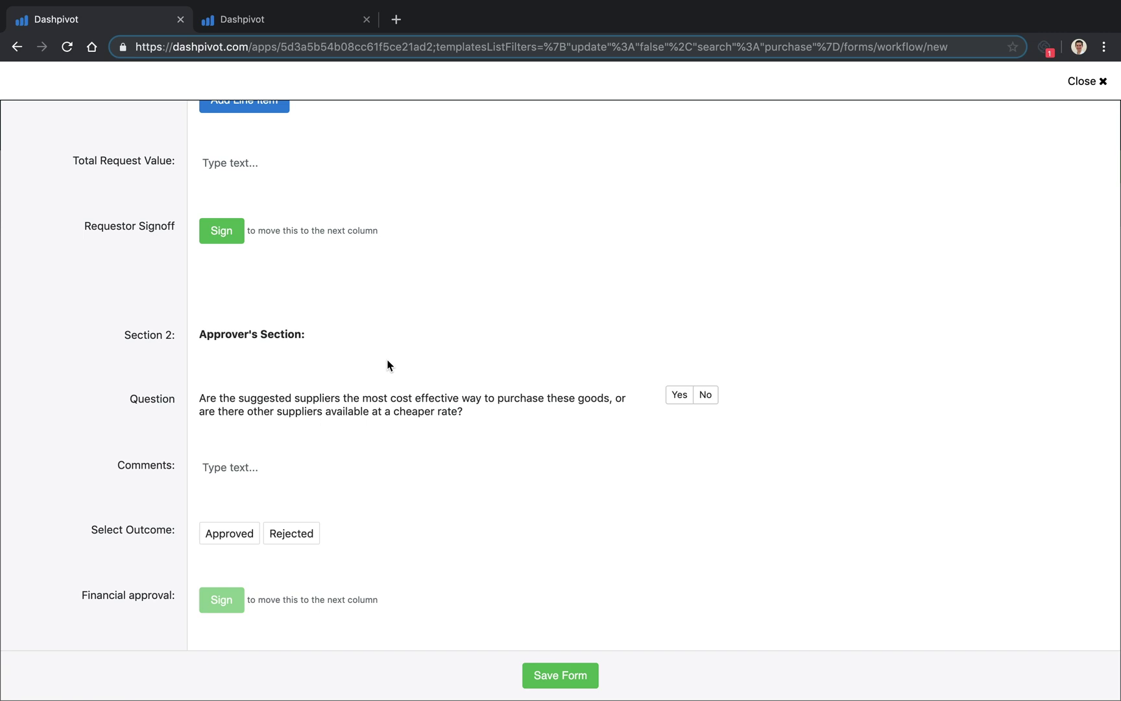
Save the 20m3 concrete request, then reopen it, add the requestor signature and save again
click(564, 681)
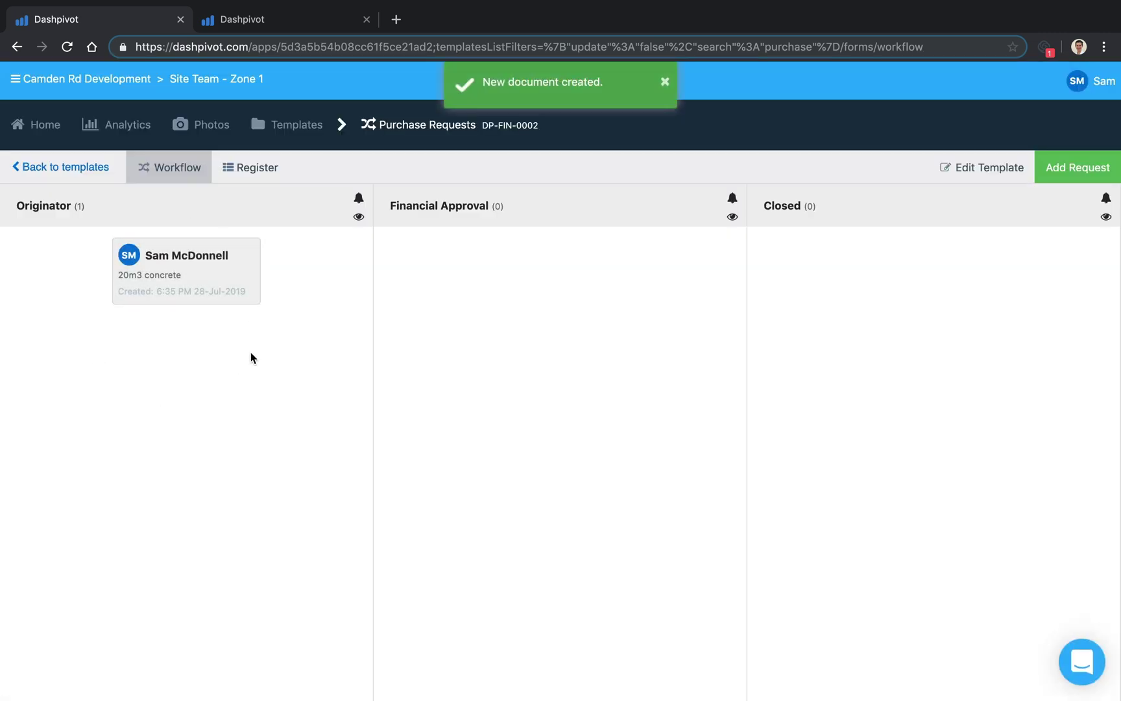
click(200, 285)
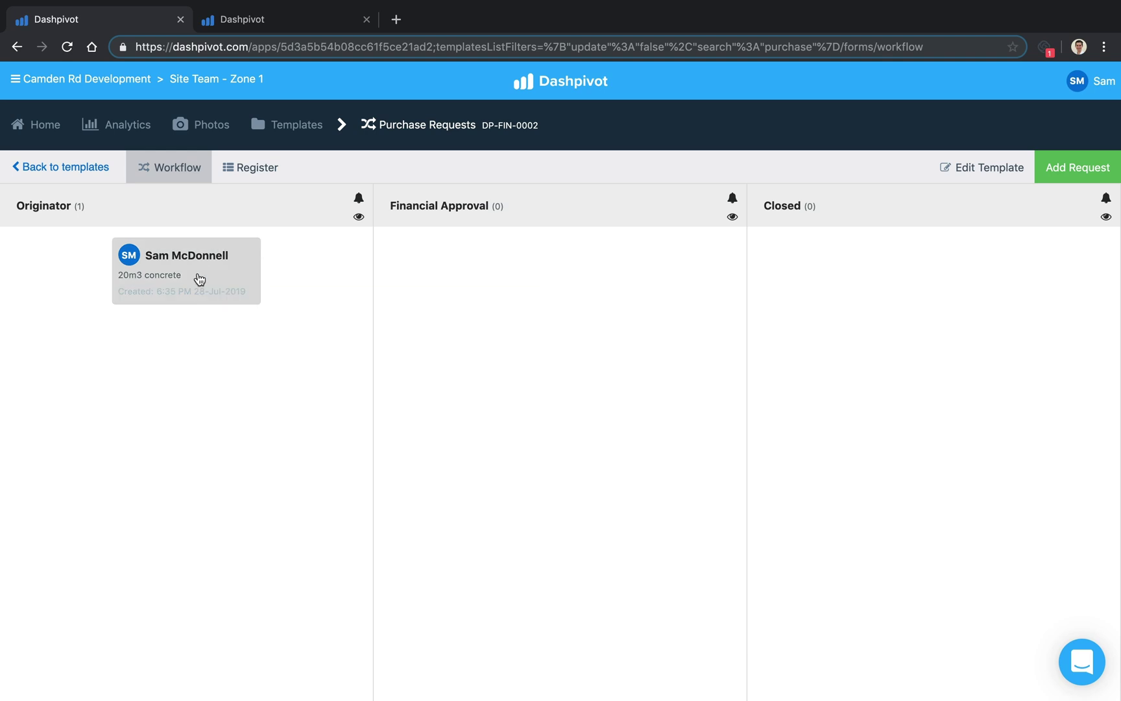
scroll(200, 526, down, 4)
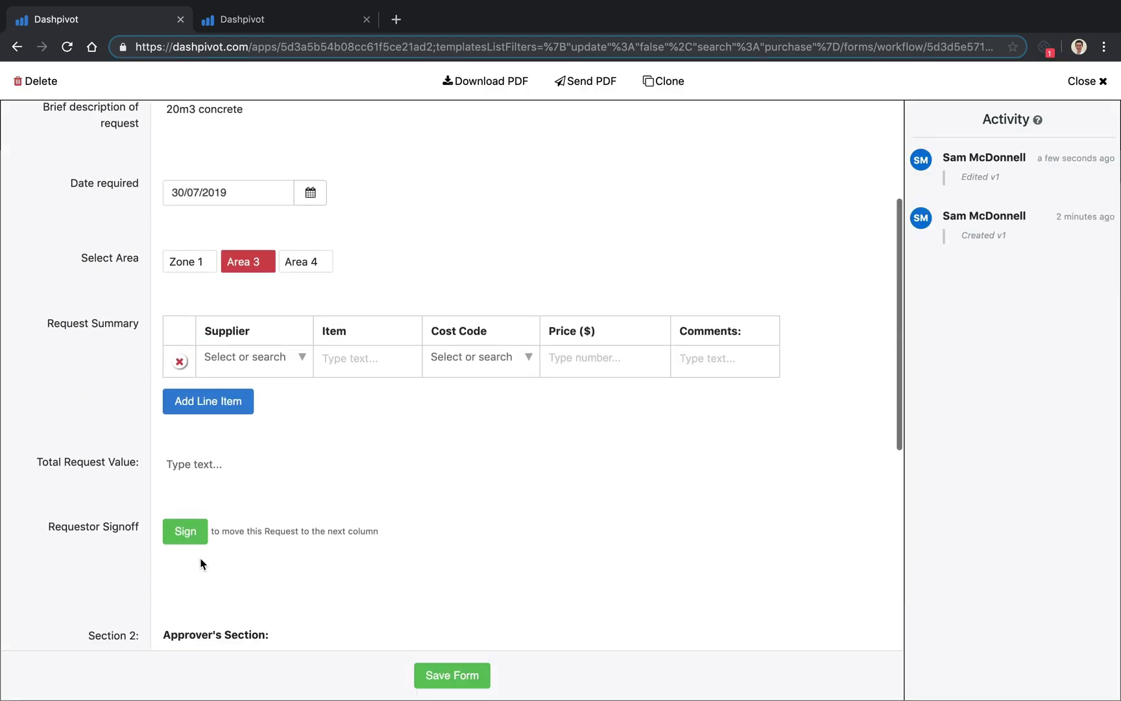
click(190, 461)
click(512, 472)
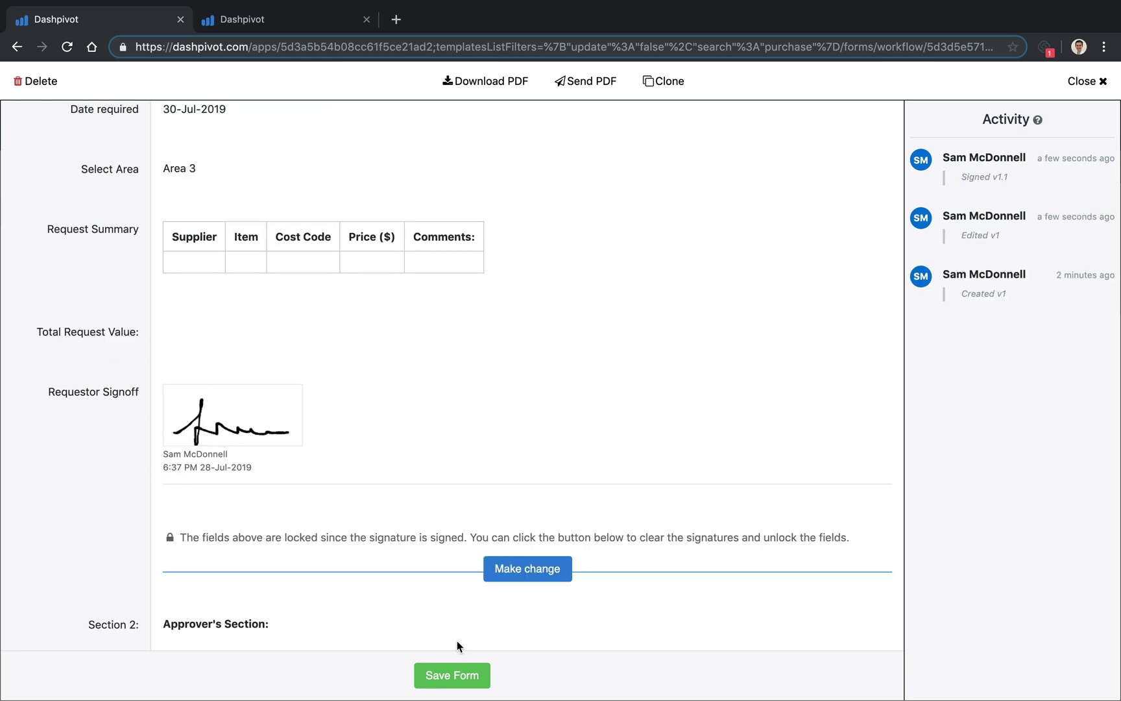
click(445, 667)
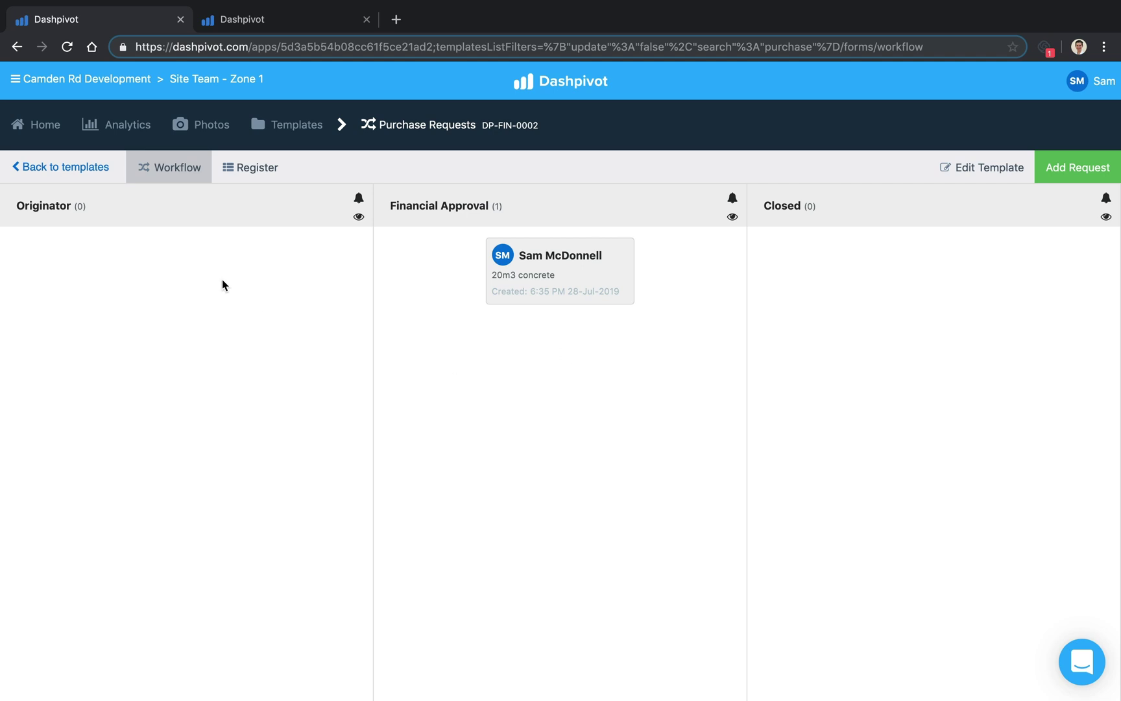
Answer Yes on cheaper suppliers, mark the request Approved, add the financial signature and save
click(585, 281)
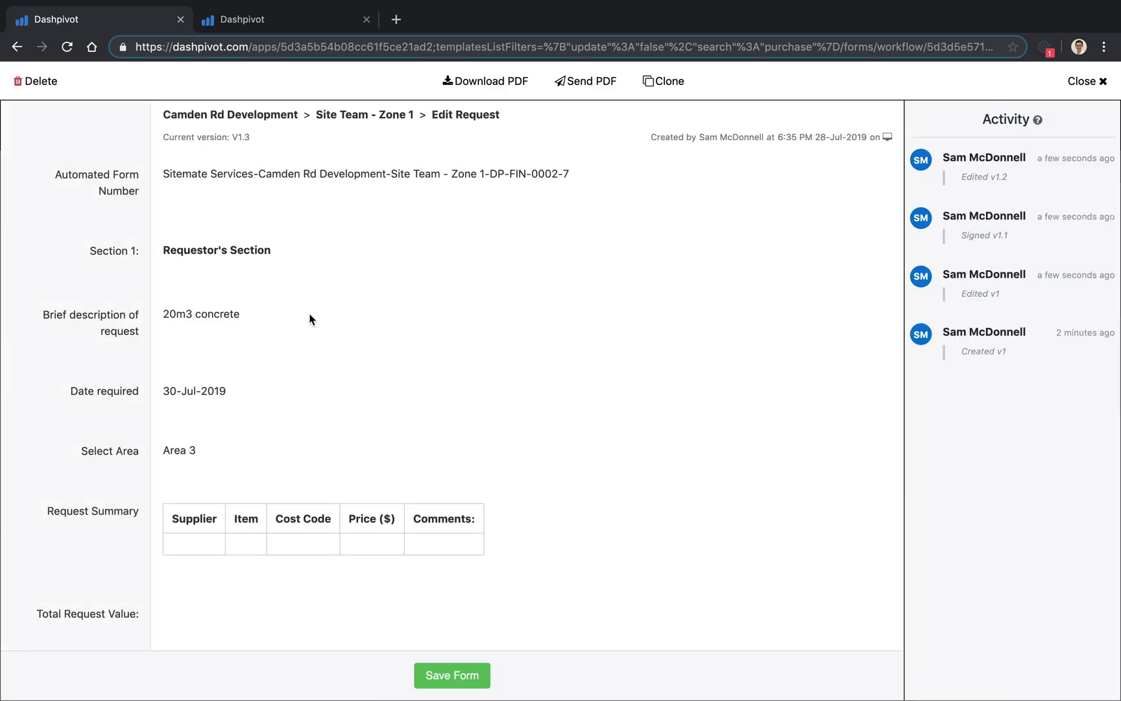
scroll(309, 319, down, 3)
scroll(311, 319, down, 3)
scroll(313, 317, down, 1)
scroll(313, 318, down, 1)
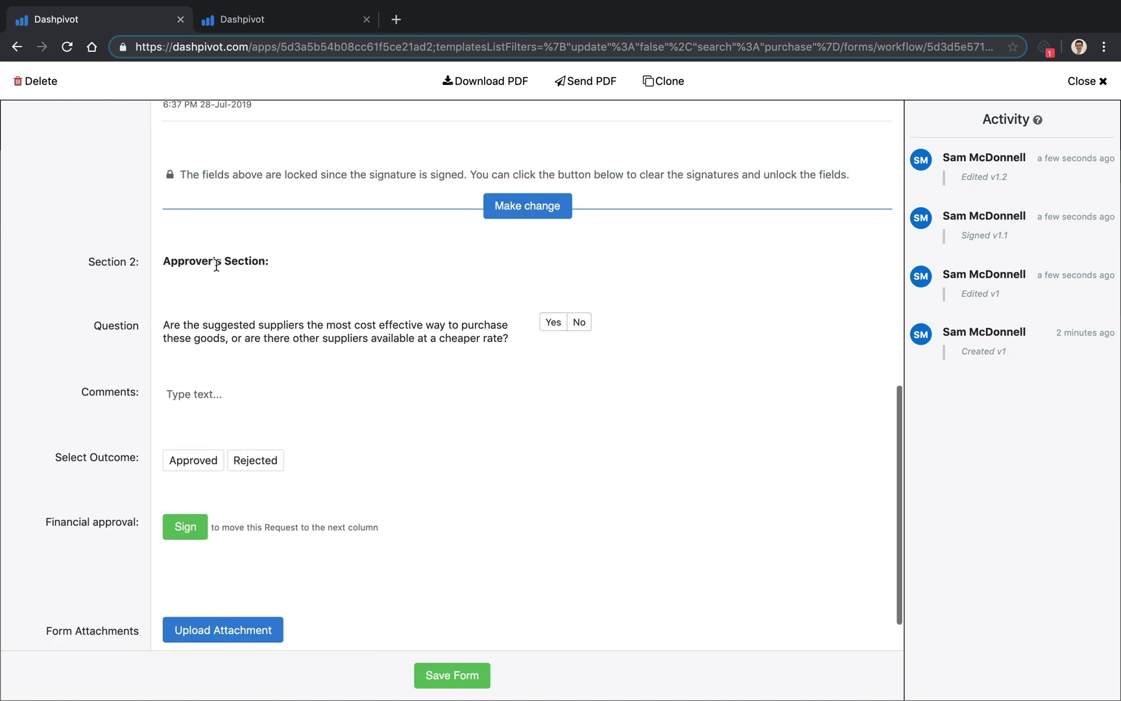
click(553, 322)
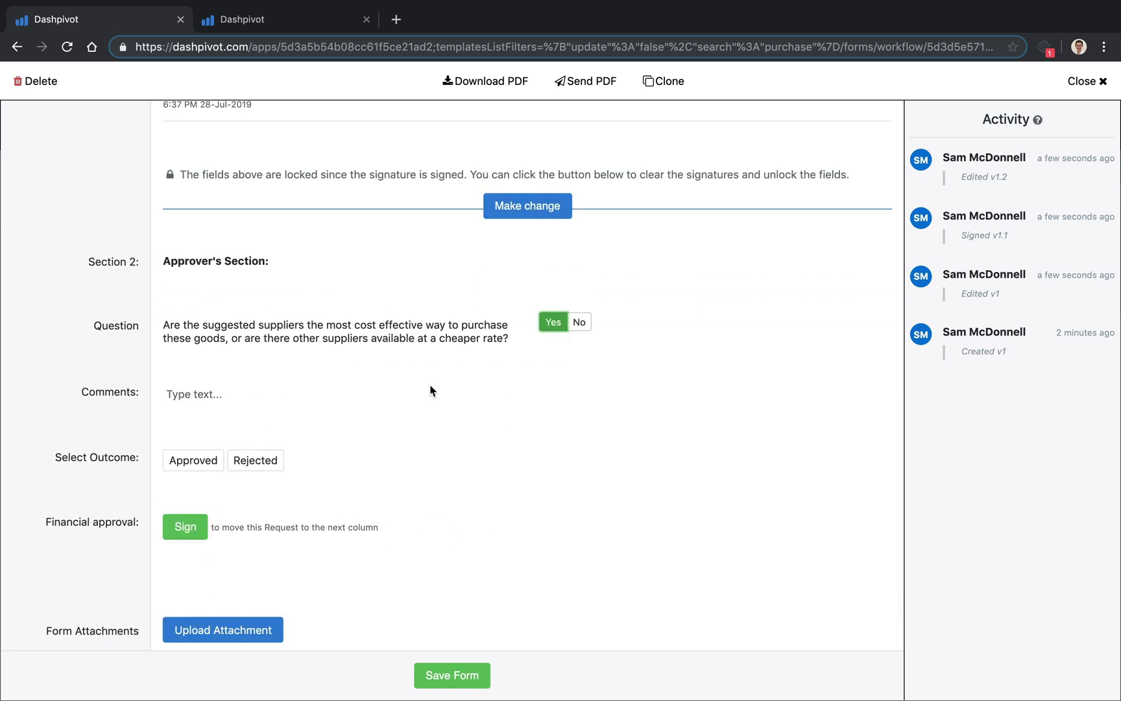
click(193, 460)
scroll(166, 495, down, 1)
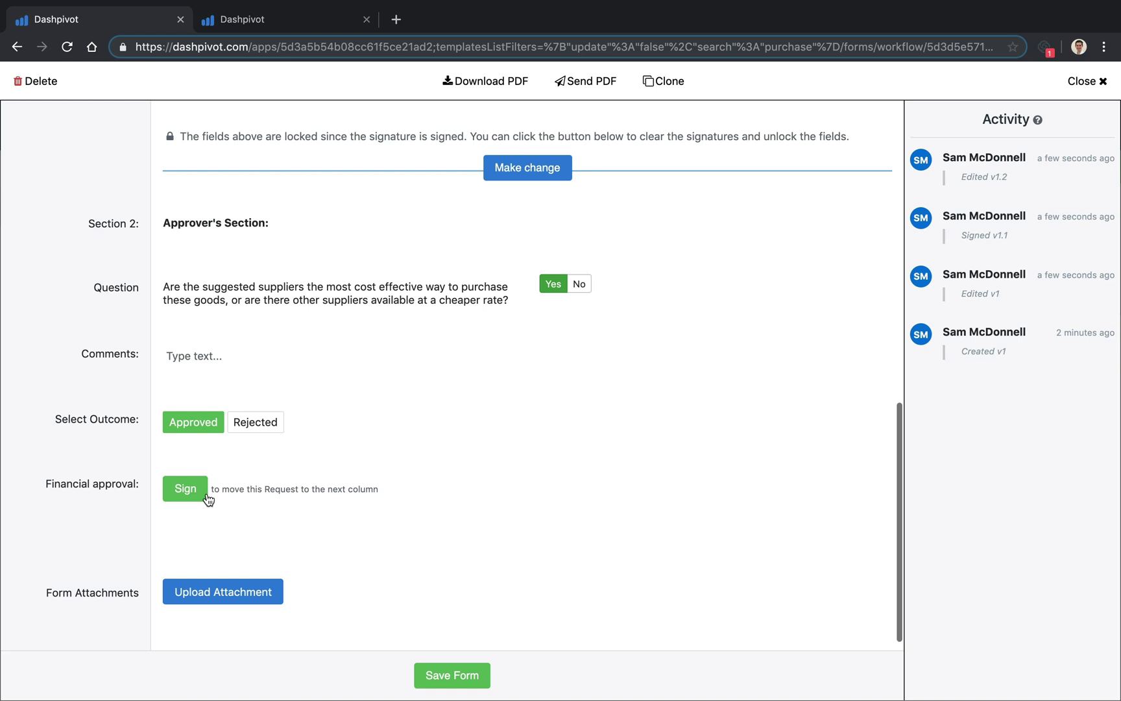
click(209, 499)
click(475, 488)
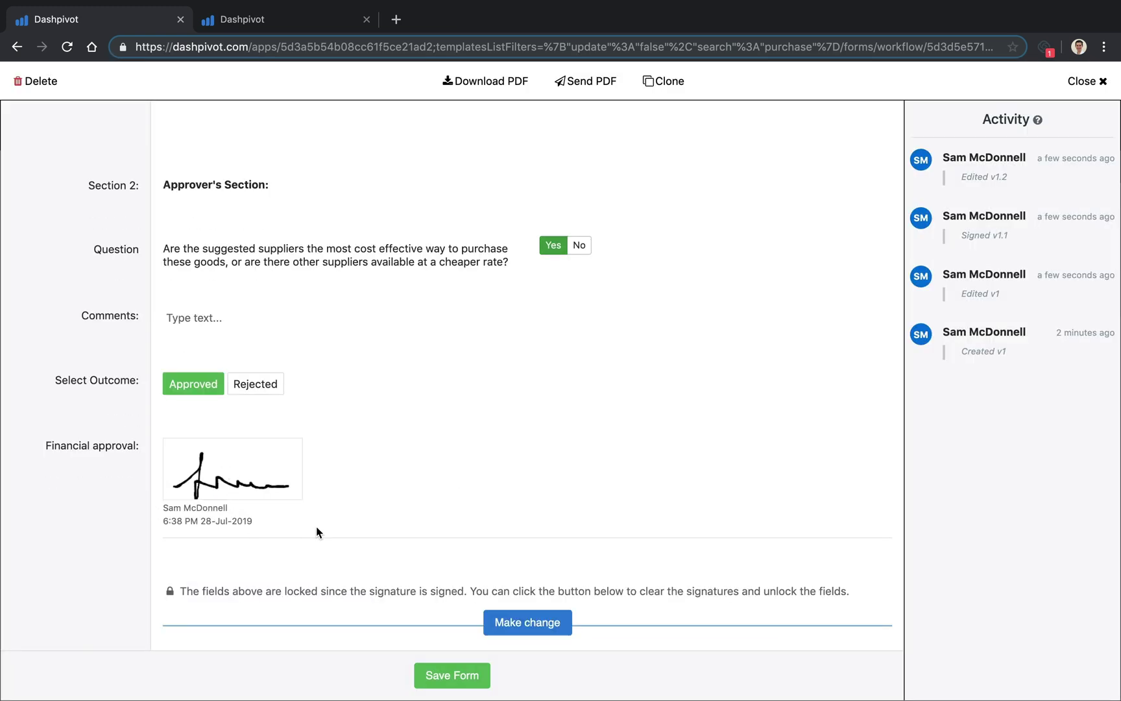
scroll(342, 455, up, 3)
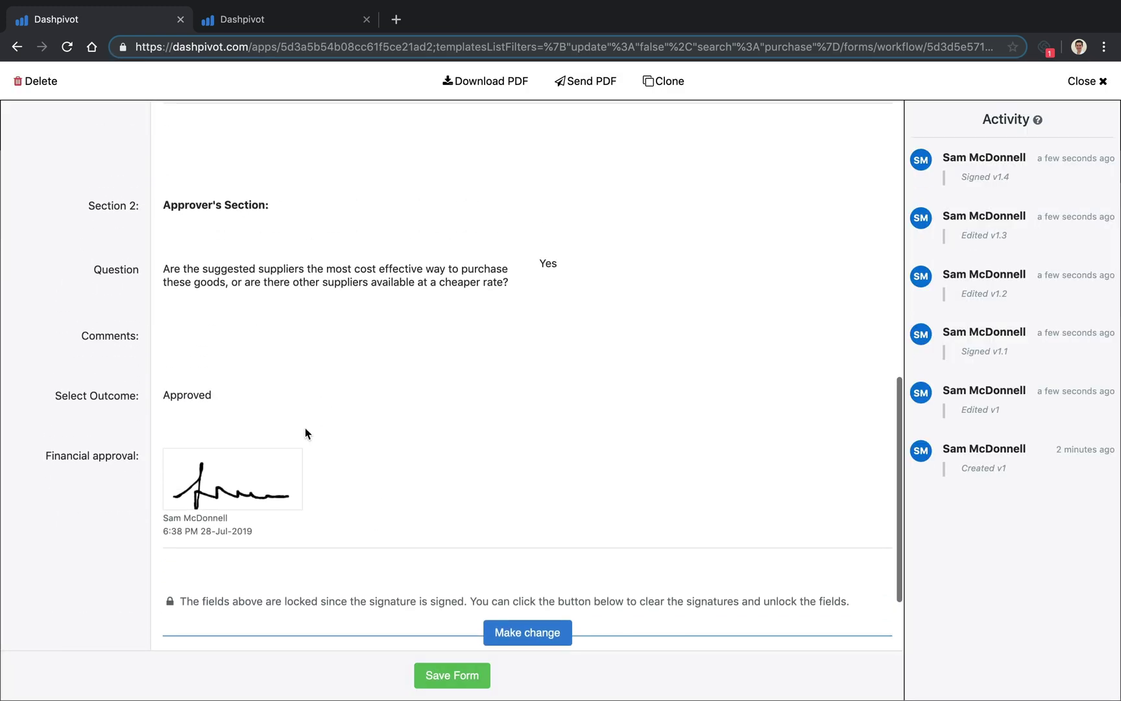
scroll(305, 428, up, 3)
scroll(295, 401, down, 3)
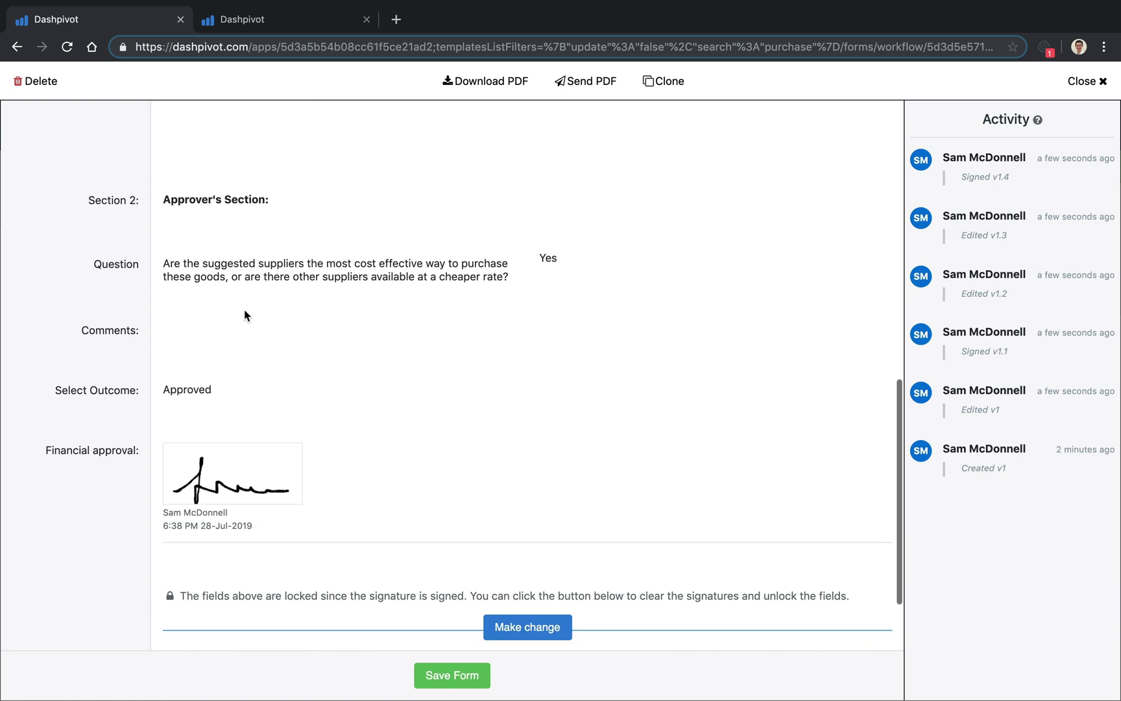
scroll(238, 355, up, 1)
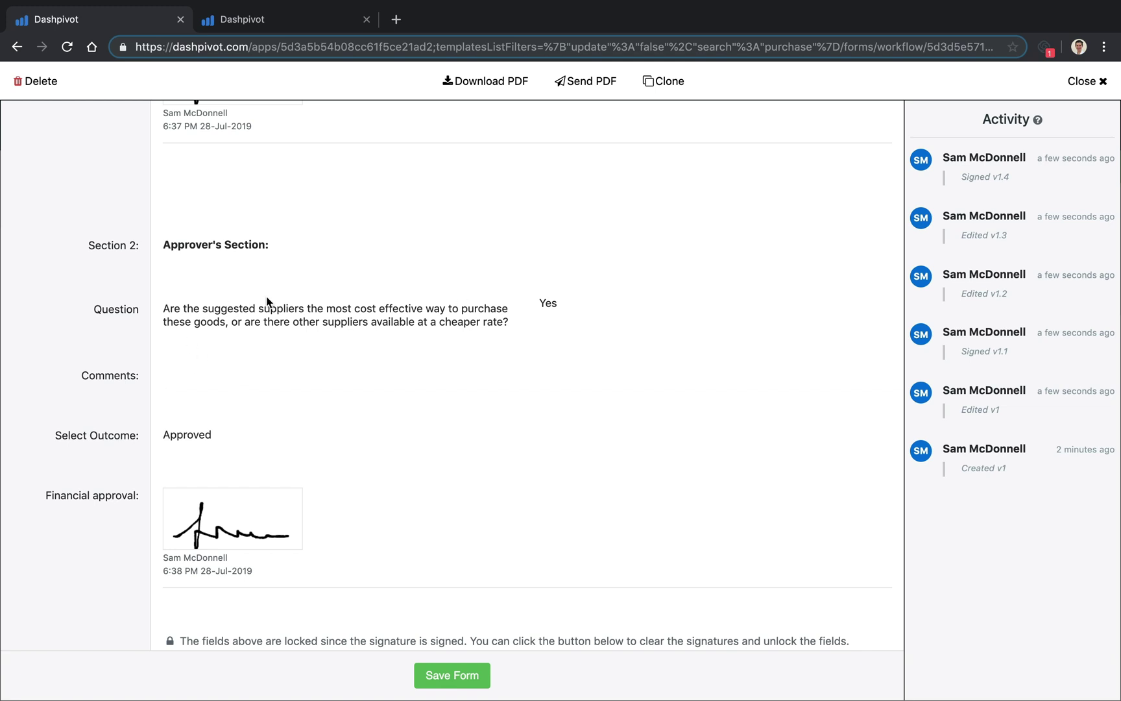
scroll(246, 301, up, 3)
scroll(247, 301, up, 7)
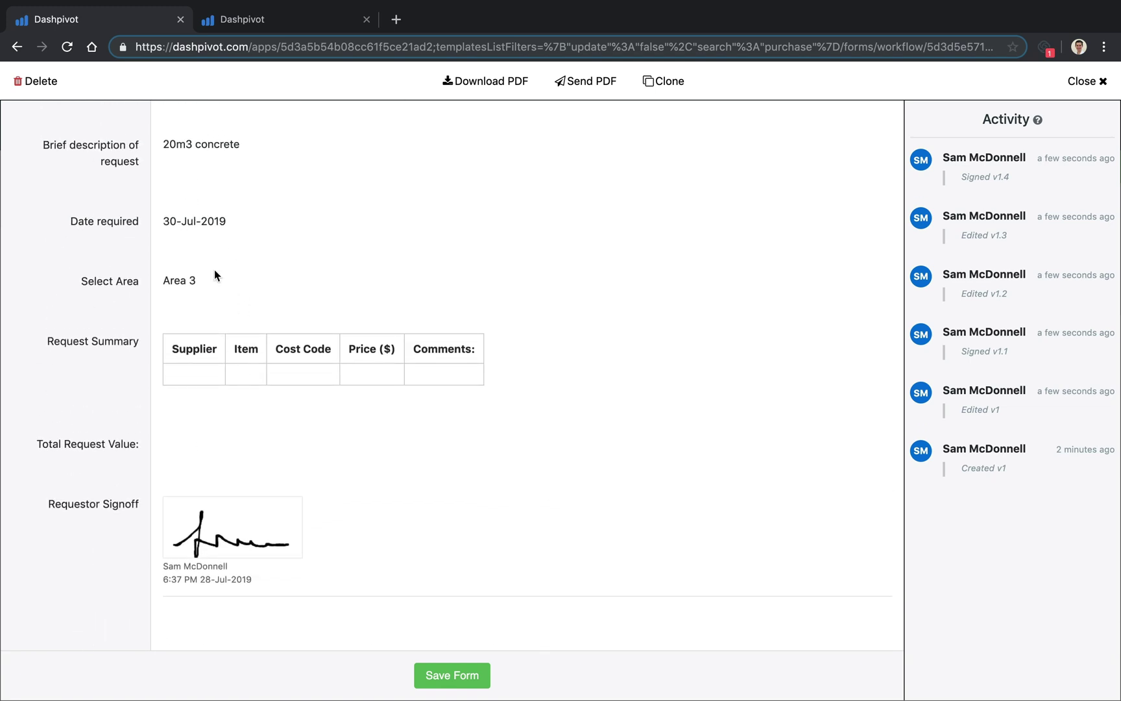
scroll(218, 517, up, 3)
scroll(218, 417, down, 10)
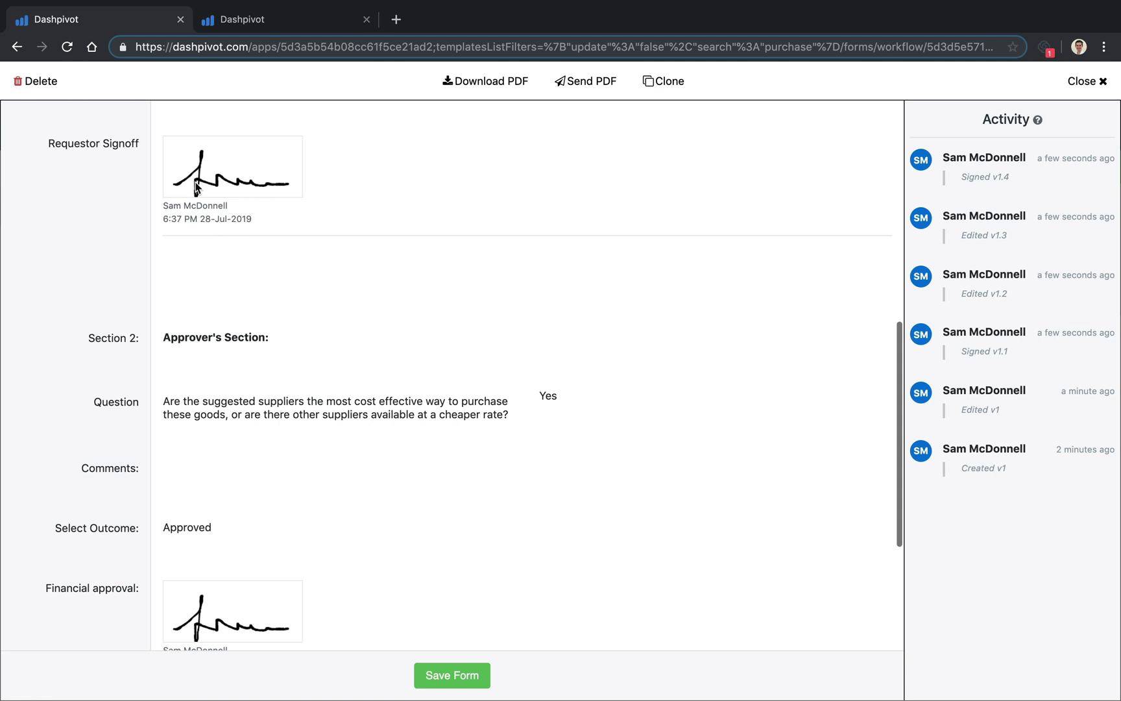
scroll(239, 582, down, 3)
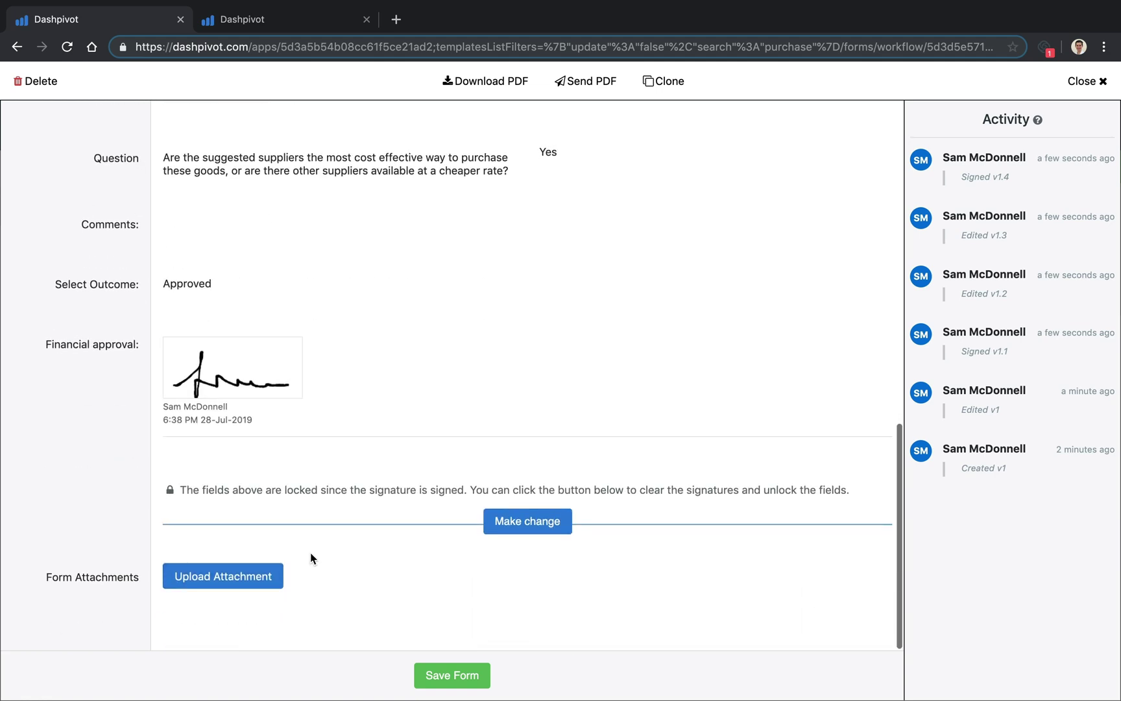
click(451, 674)
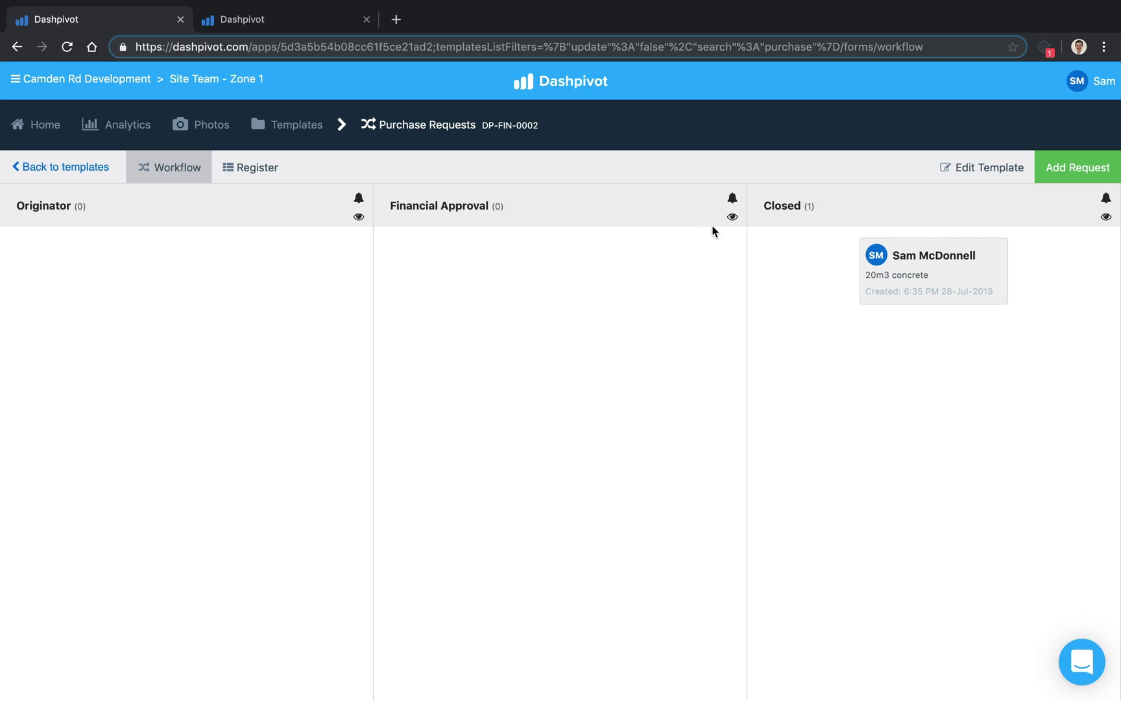
Add a team member as Financial Approval email recipient, then move to the Site Team - Zone 2 project
click(733, 218)
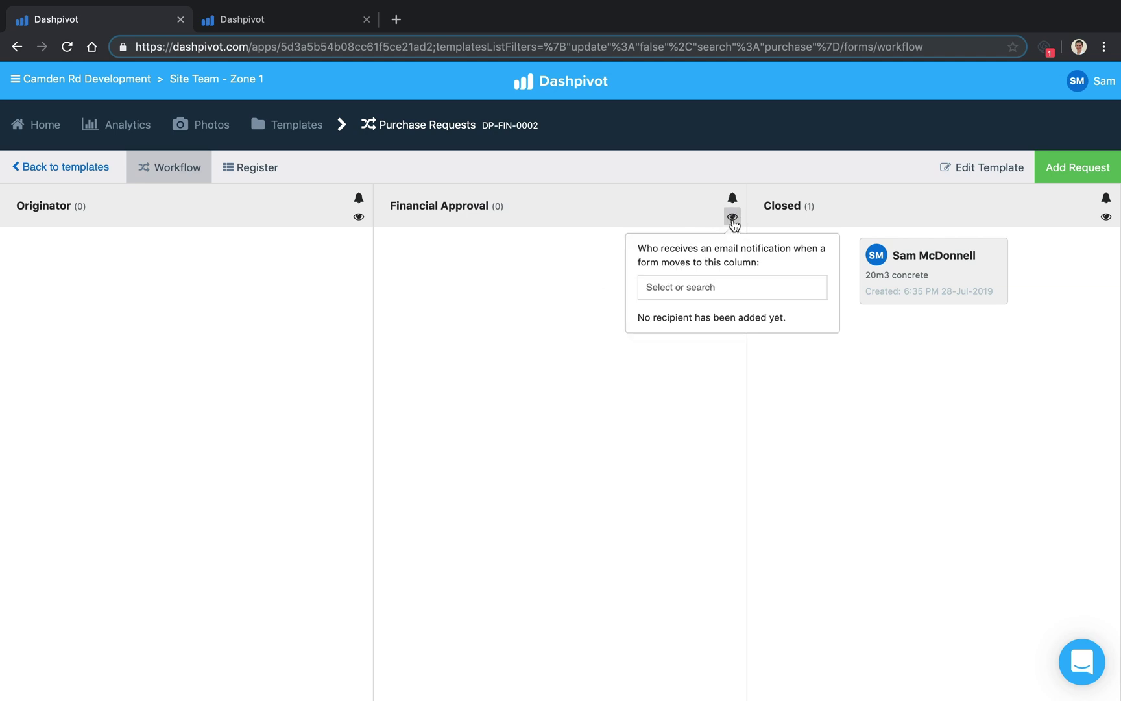
click(714, 292)
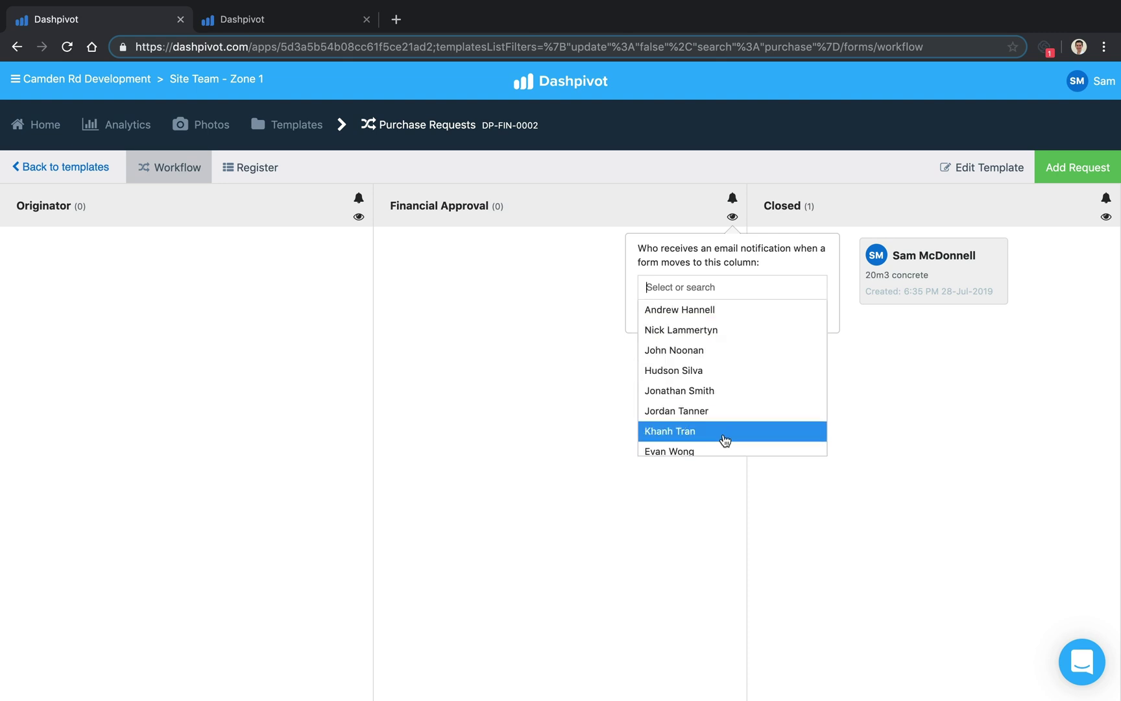
click(660, 376)
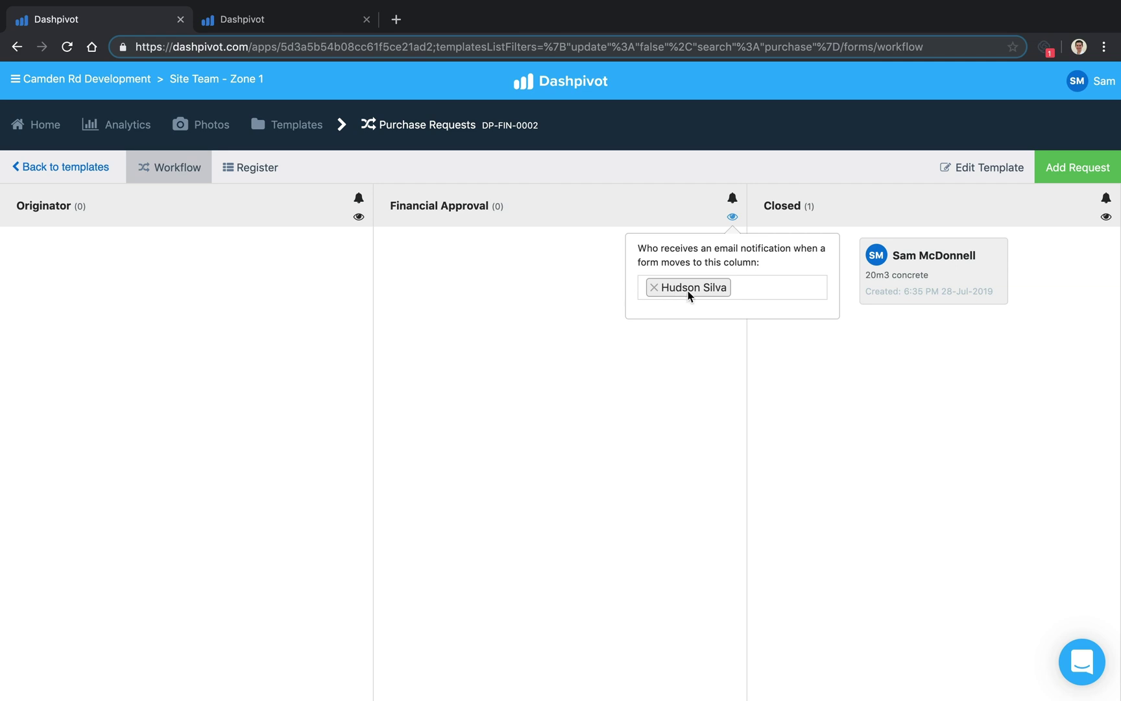
click(512, 267)
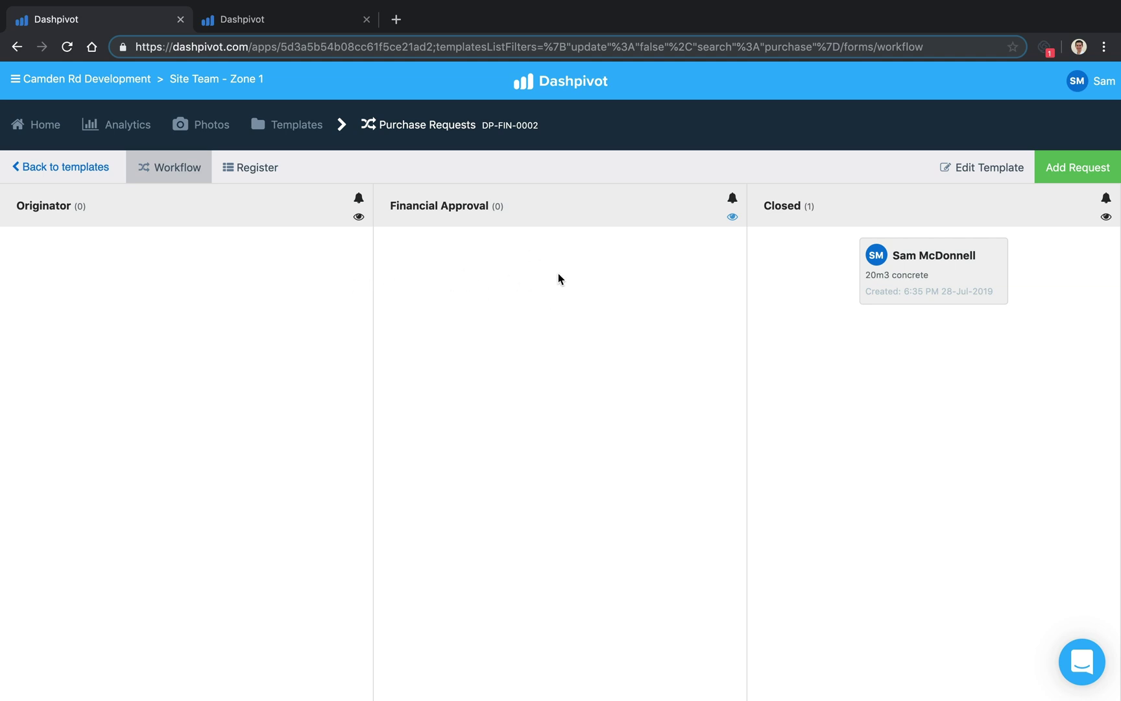
click(731, 216)
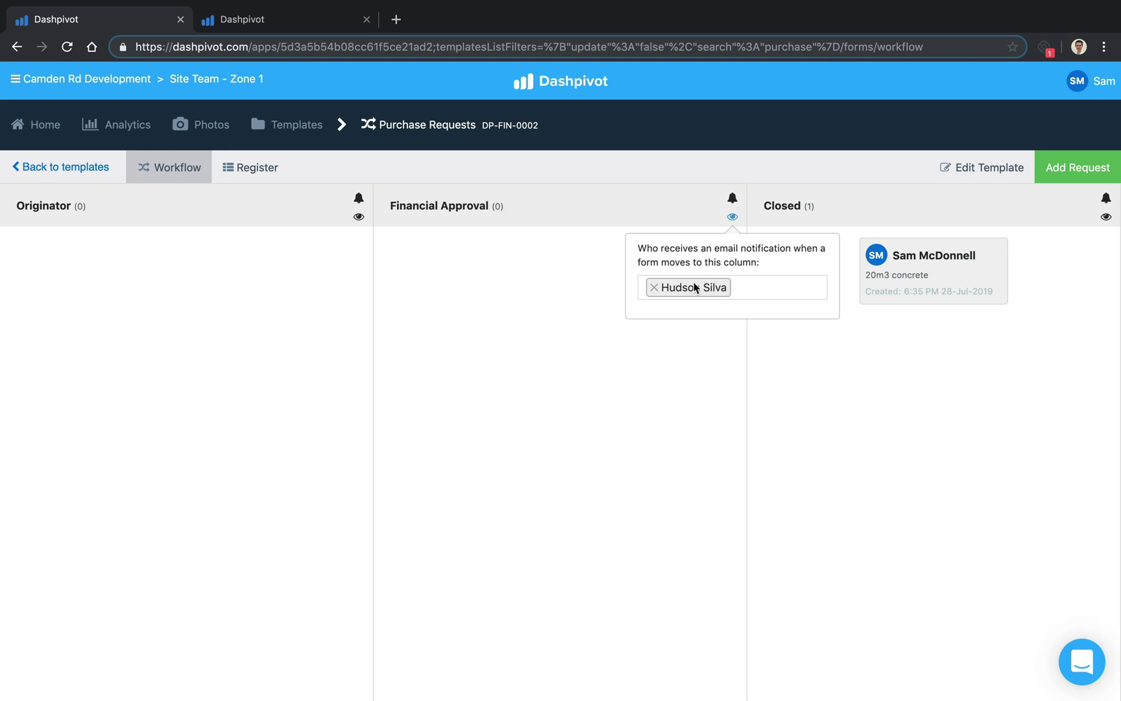
click(588, 283)
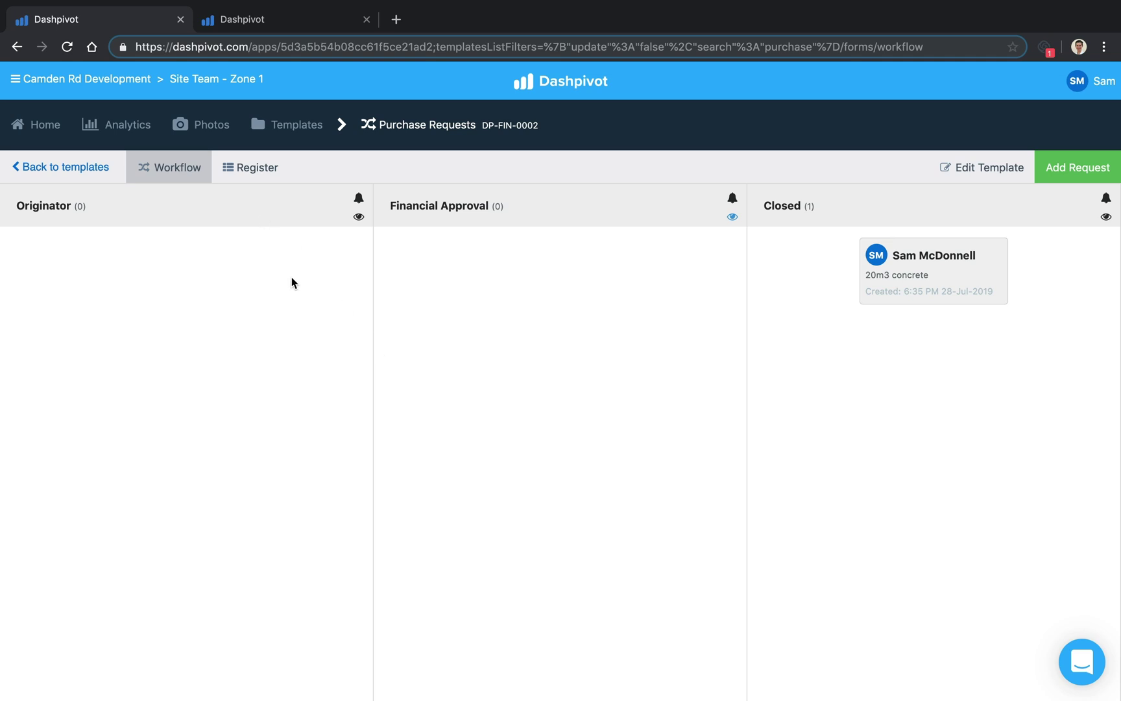
click(258, 26)
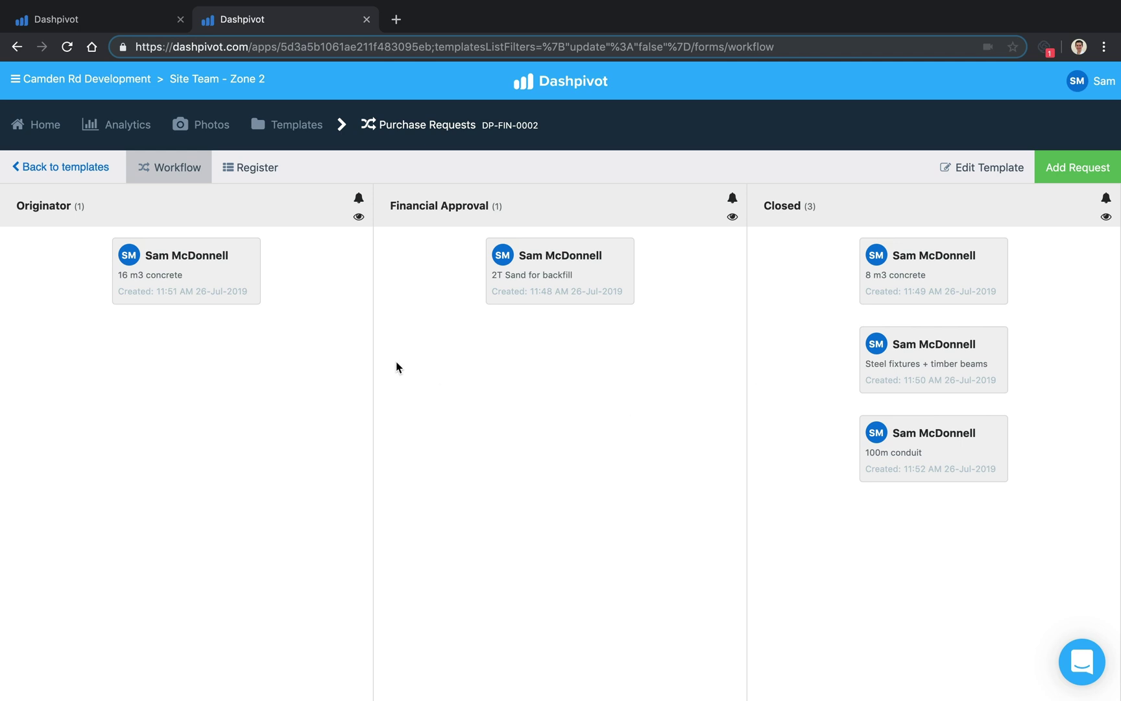
Show the Zone 2 requests in the Register view and preview the 16 m3 concrete entry
click(242, 175)
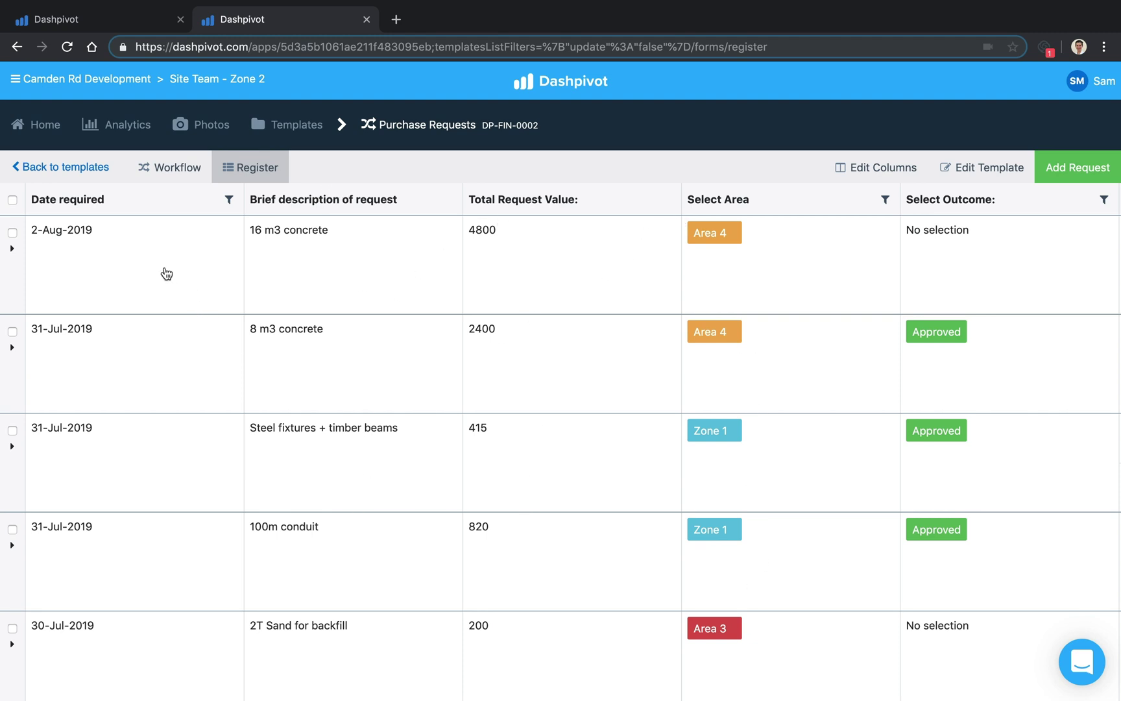
click(115, 263)
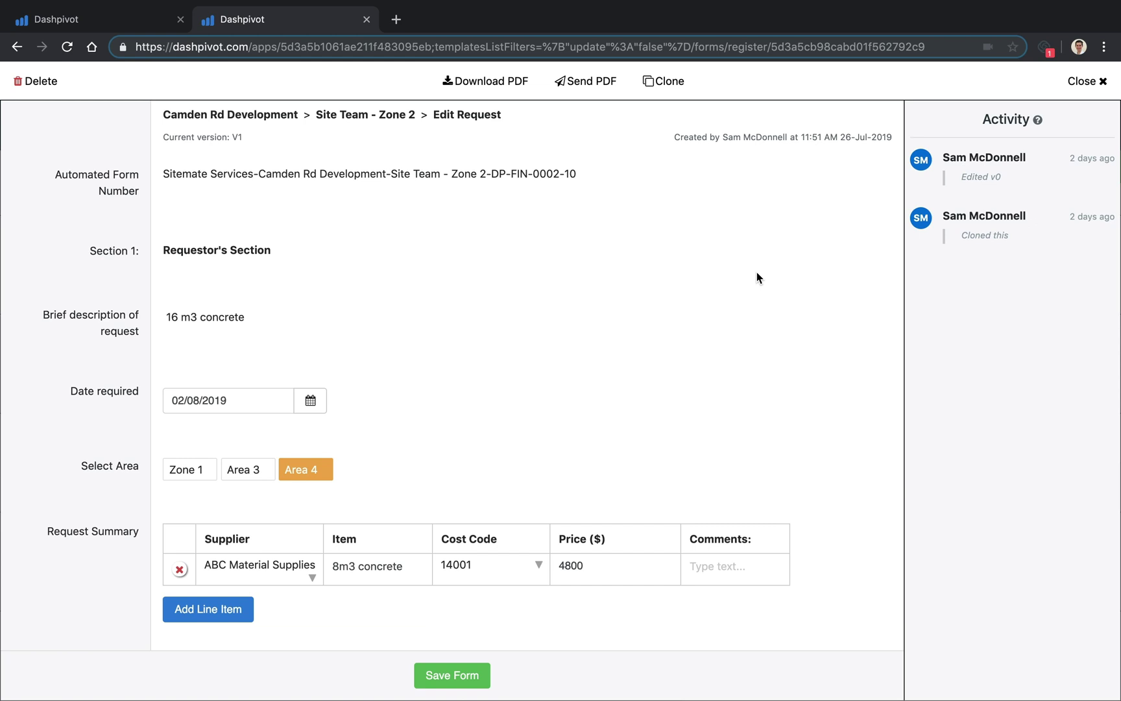
click(1083, 81)
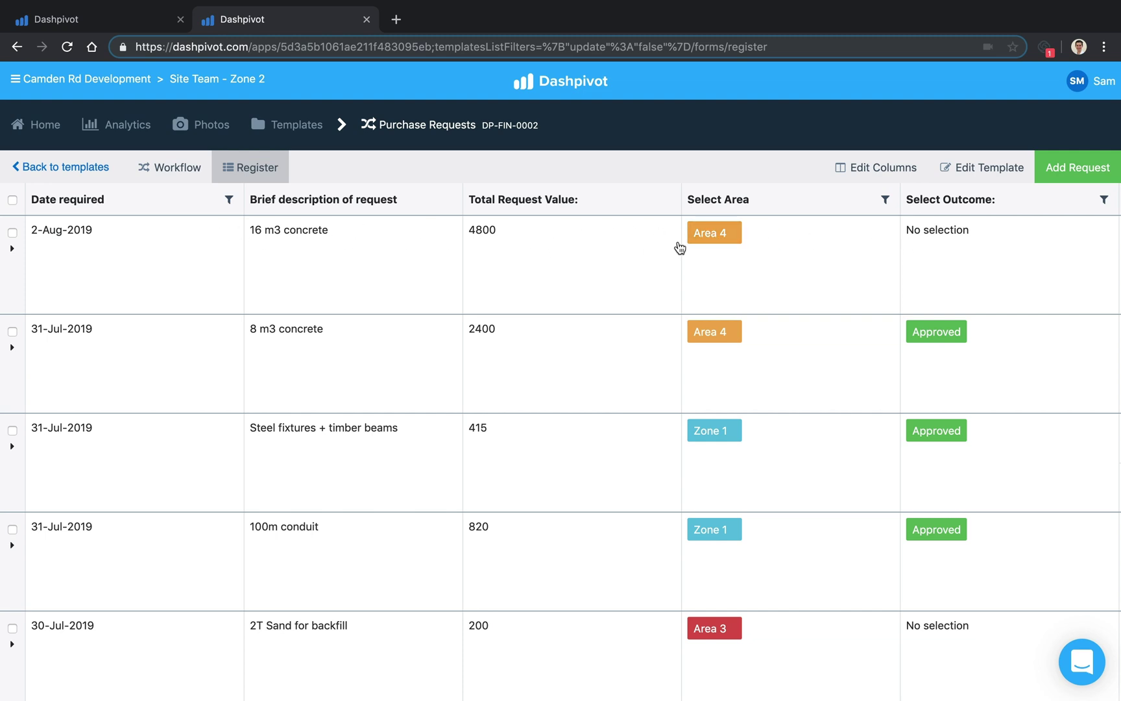
click(862, 171)
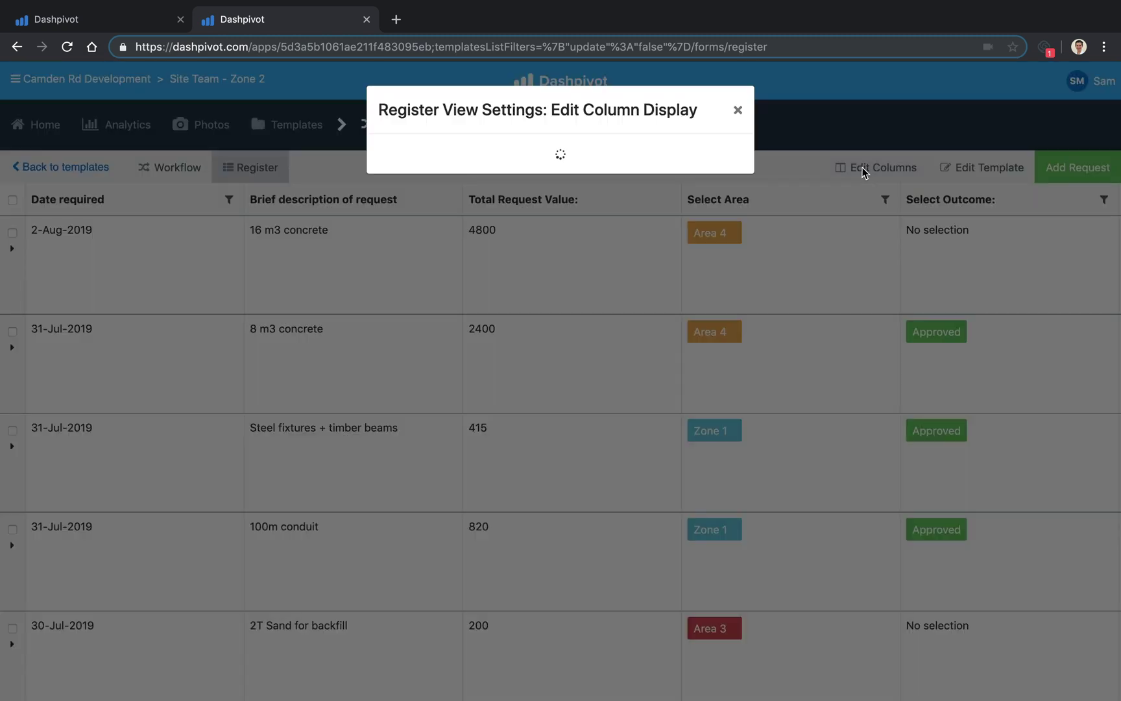
scroll(485, 289, down, 2)
scroll(487, 294, down, 1)
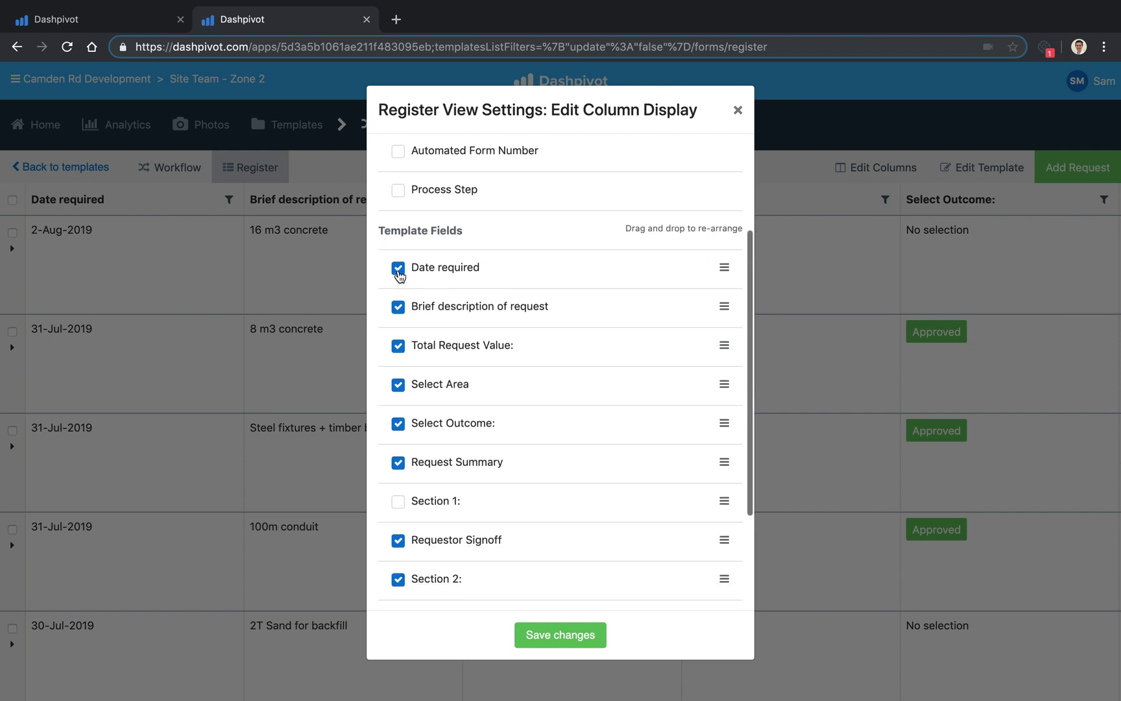
click(398, 268)
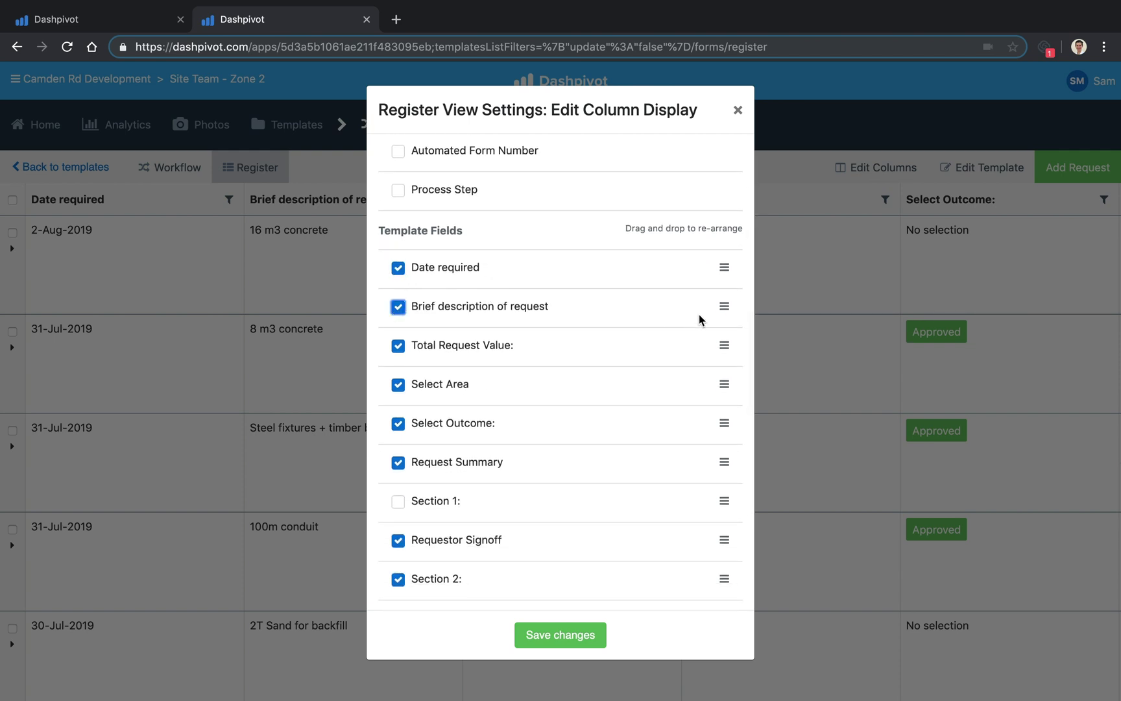
mouse_move(725, 302)
mouse_down()
mouse_move(725, 254)
mouse_move(727, 307)
mouse_up()
click(741, 110)
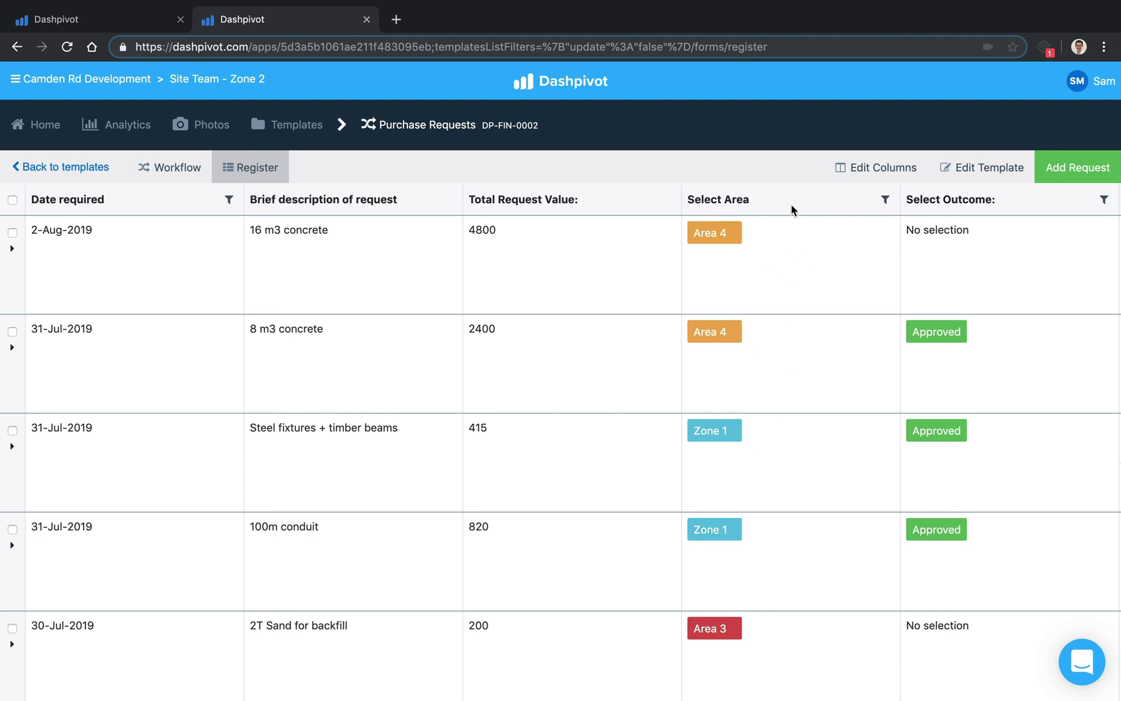
click(884, 200)
click(871, 245)
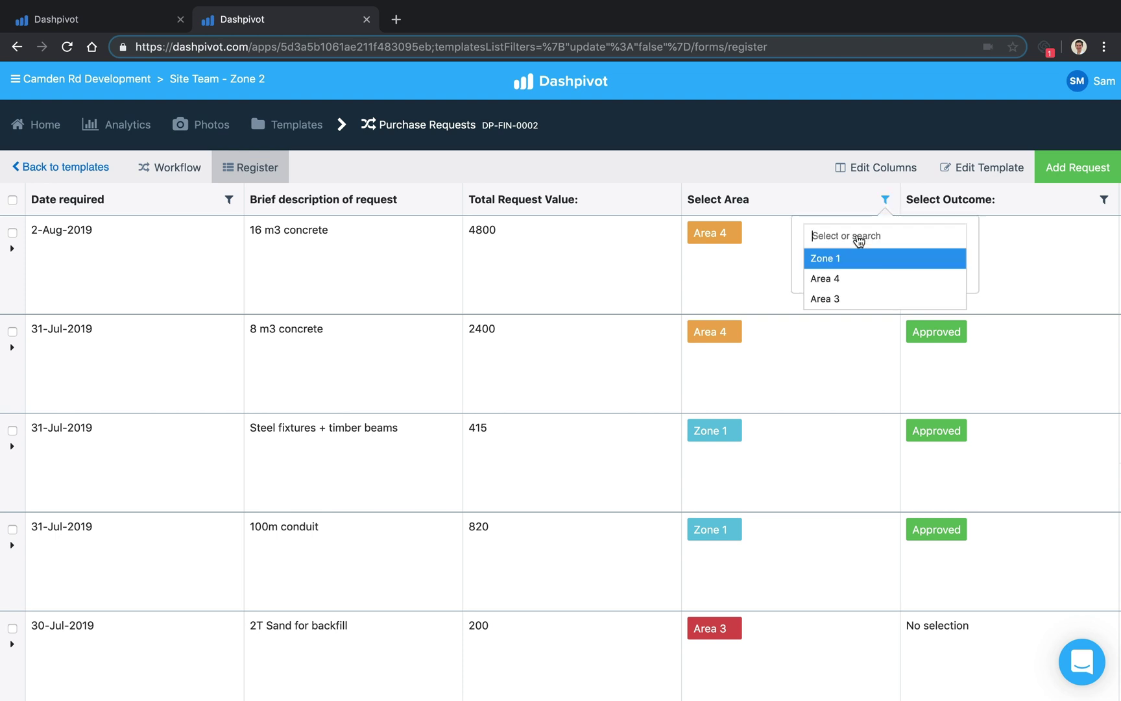
click(843, 258)
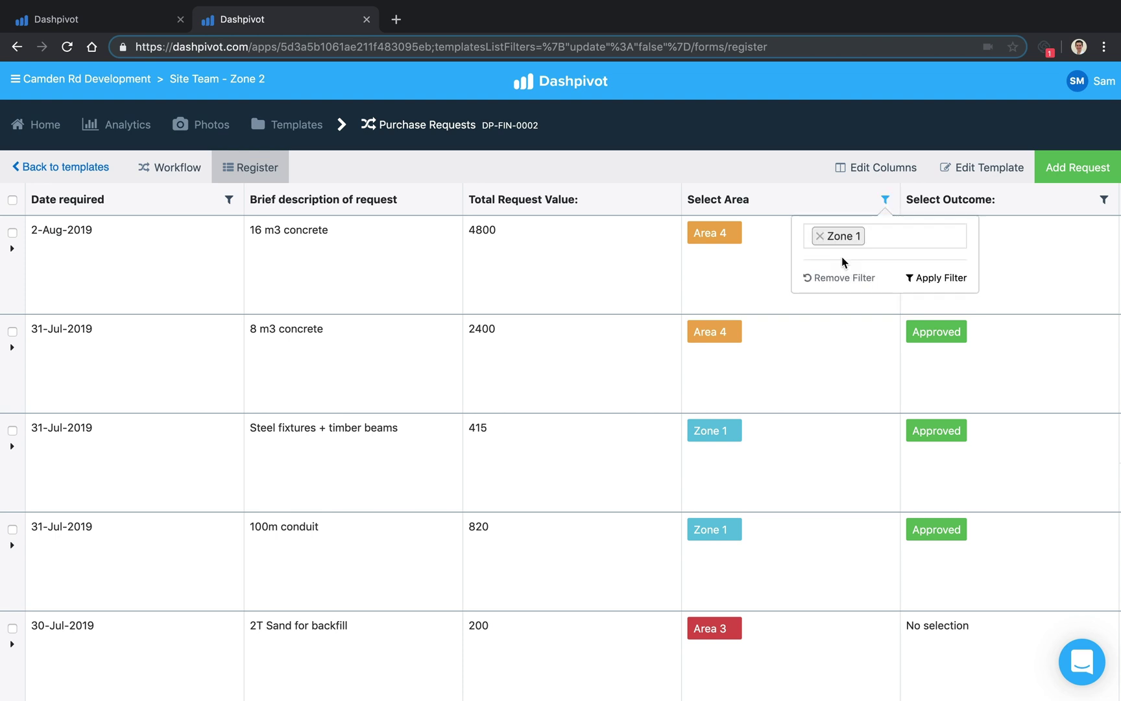
click(934, 277)
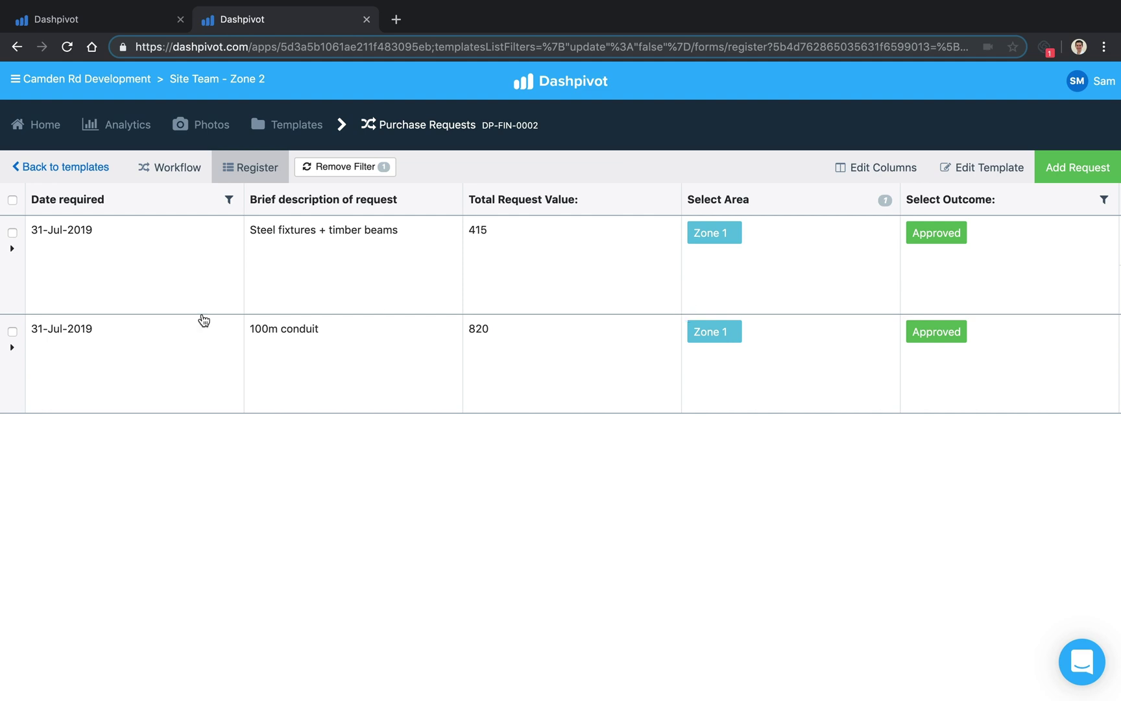
click(13, 332)
click(13, 332)
click(12, 200)
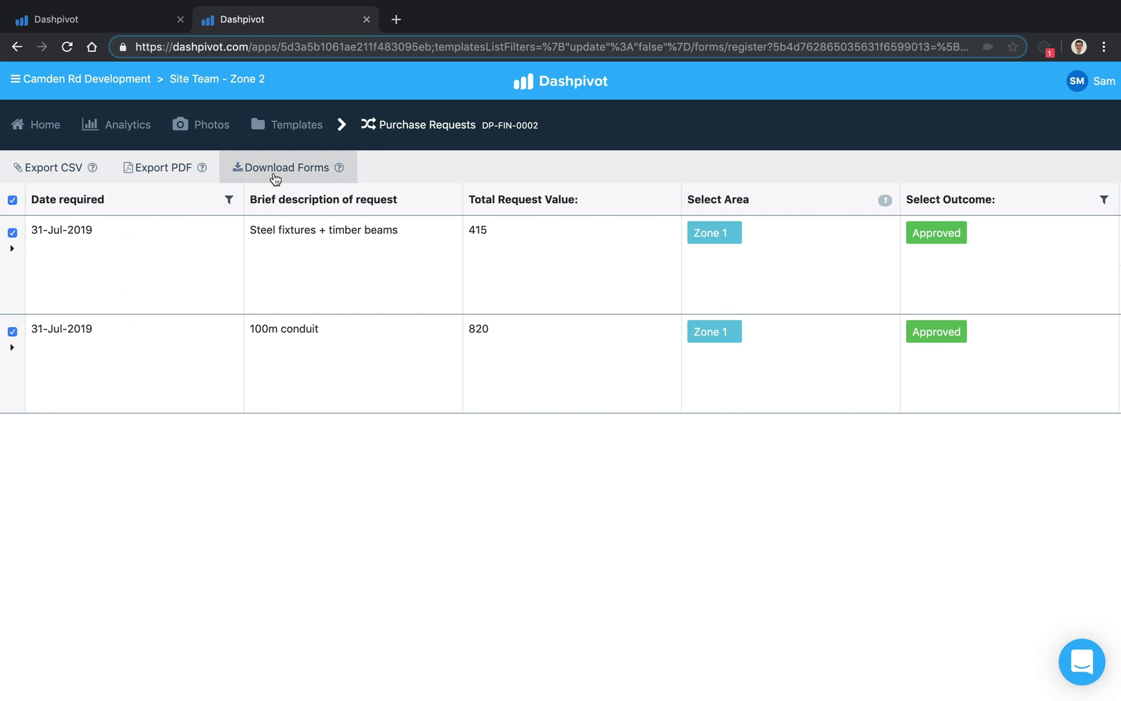
click(11, 201)
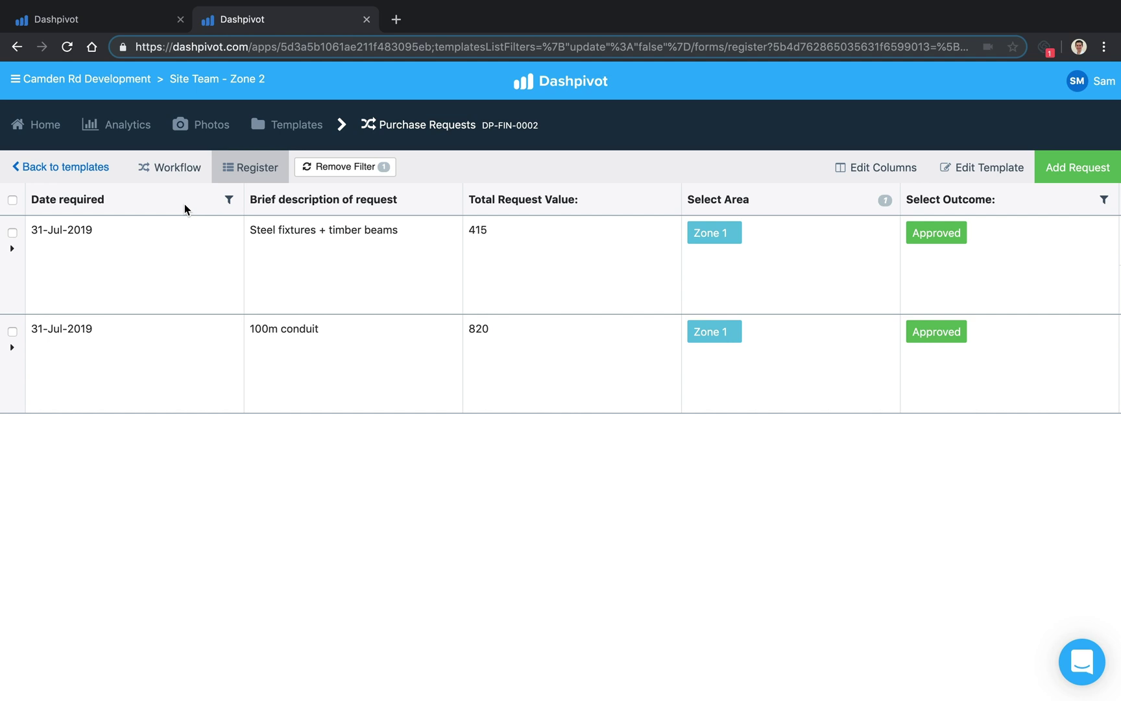
click(361, 168)
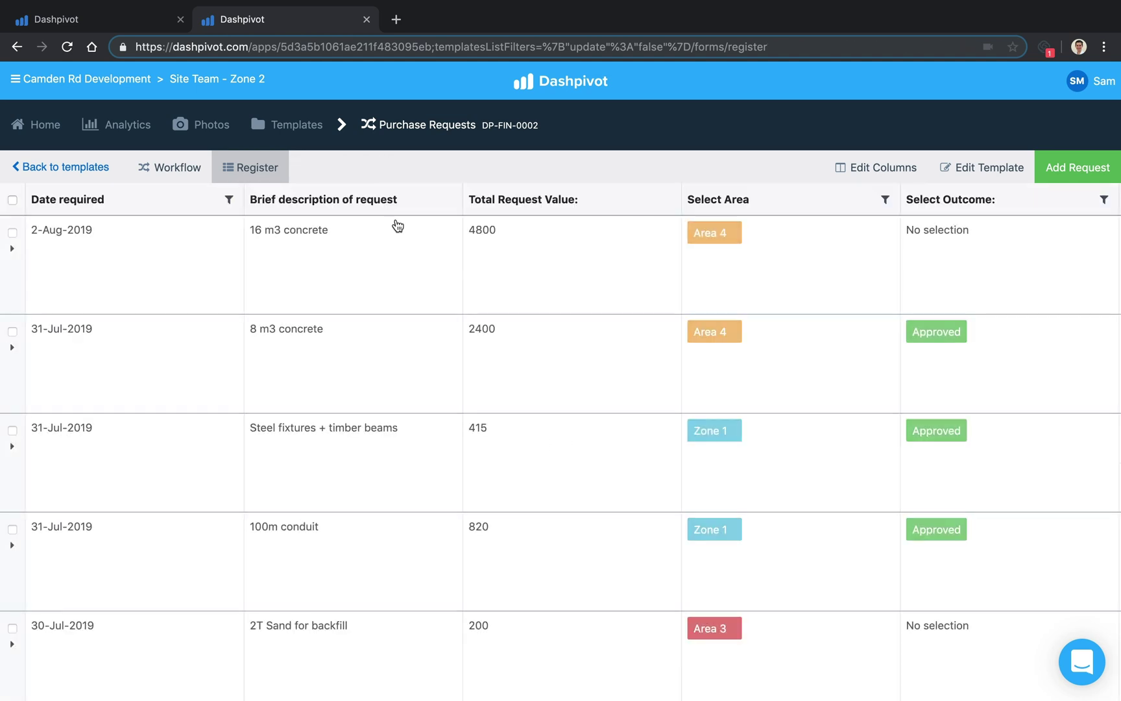
click(141, 272)
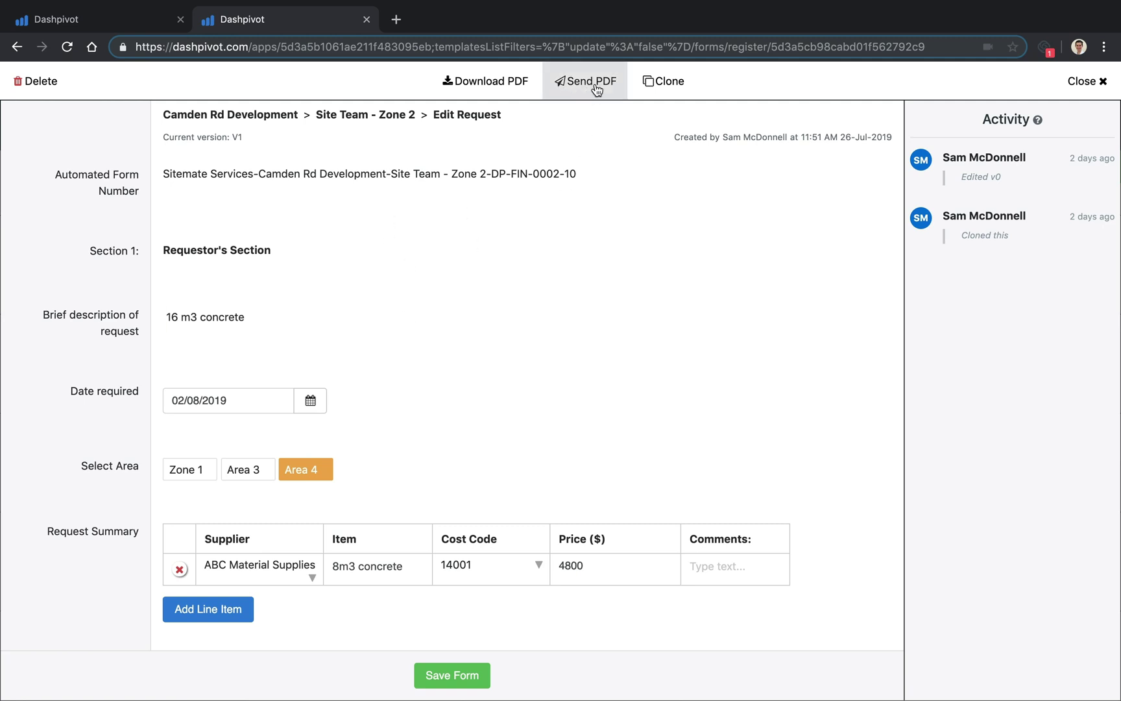
click(575, 90)
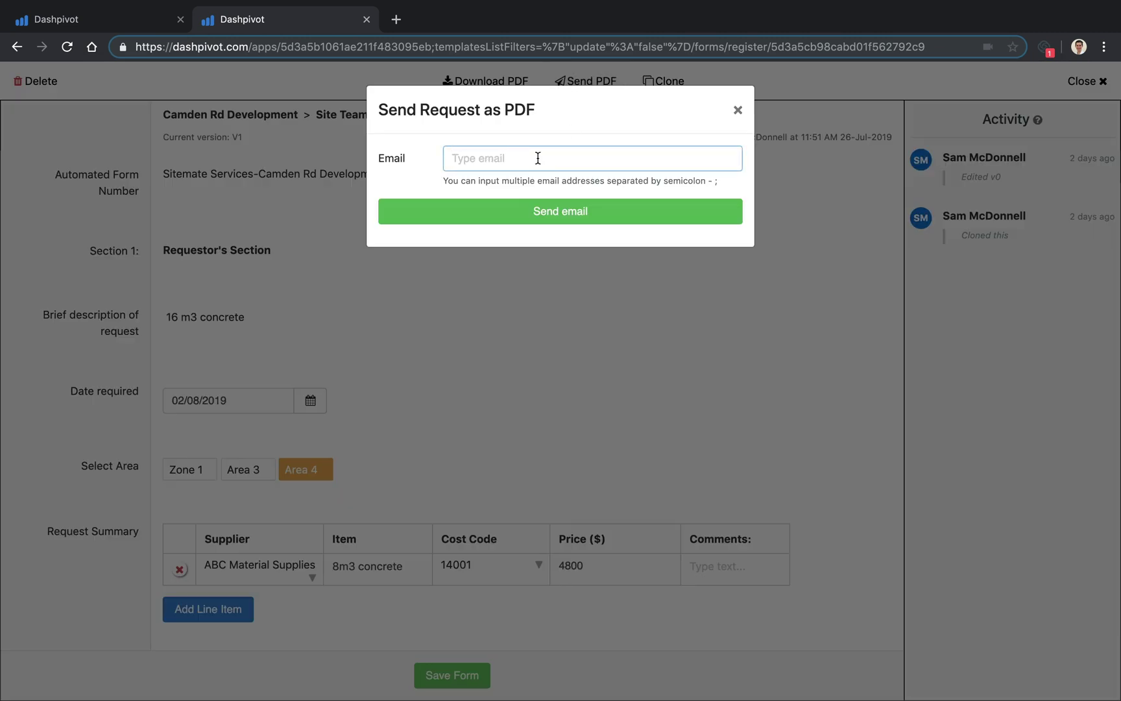
click(738, 111)
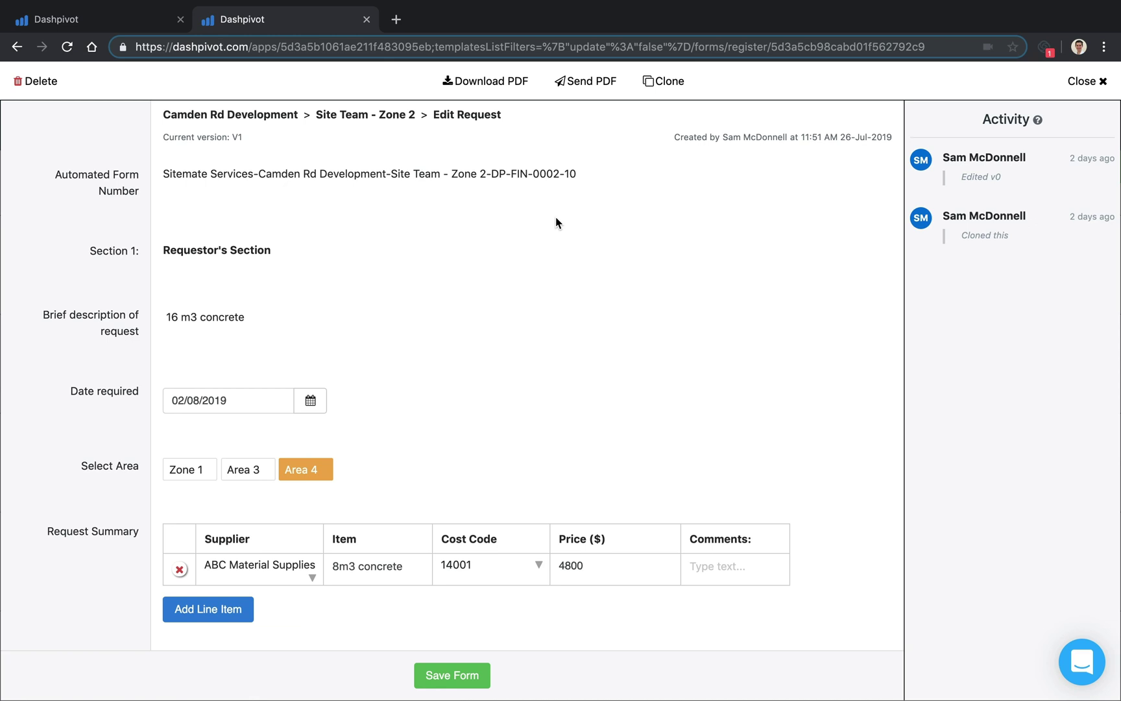
click(1080, 81)
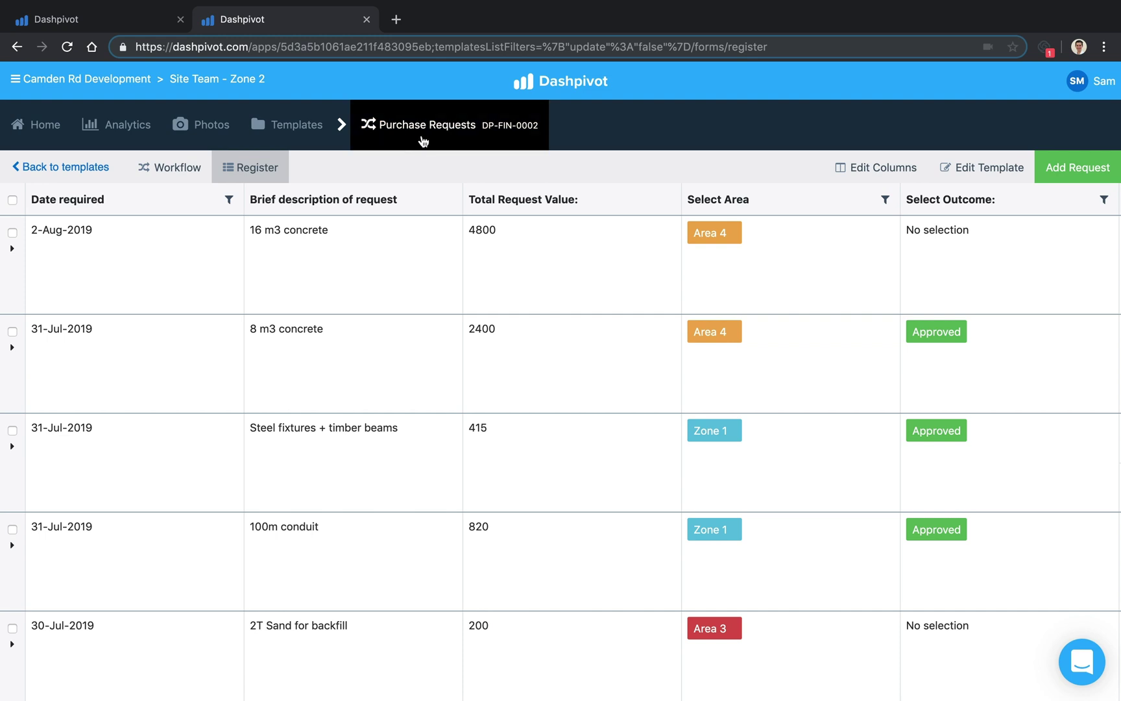
Return to Zone 2's template library, check the Add new template choices, and open the Intercom chat
click(282, 134)
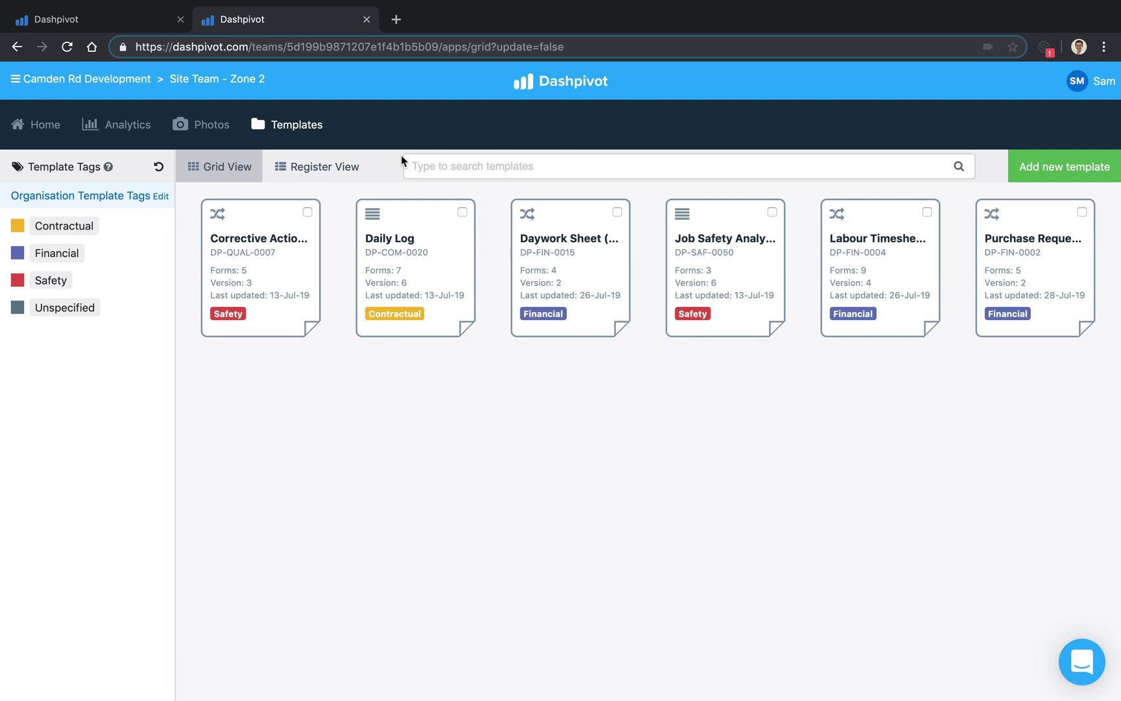
click(1059, 175)
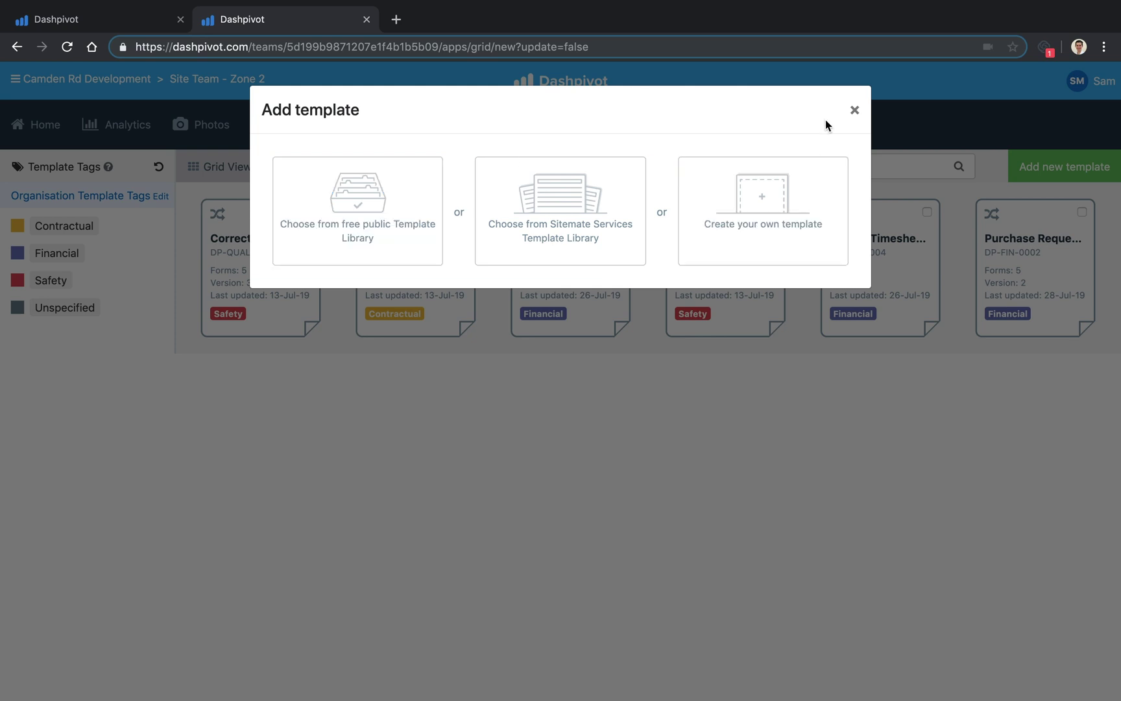
click(854, 113)
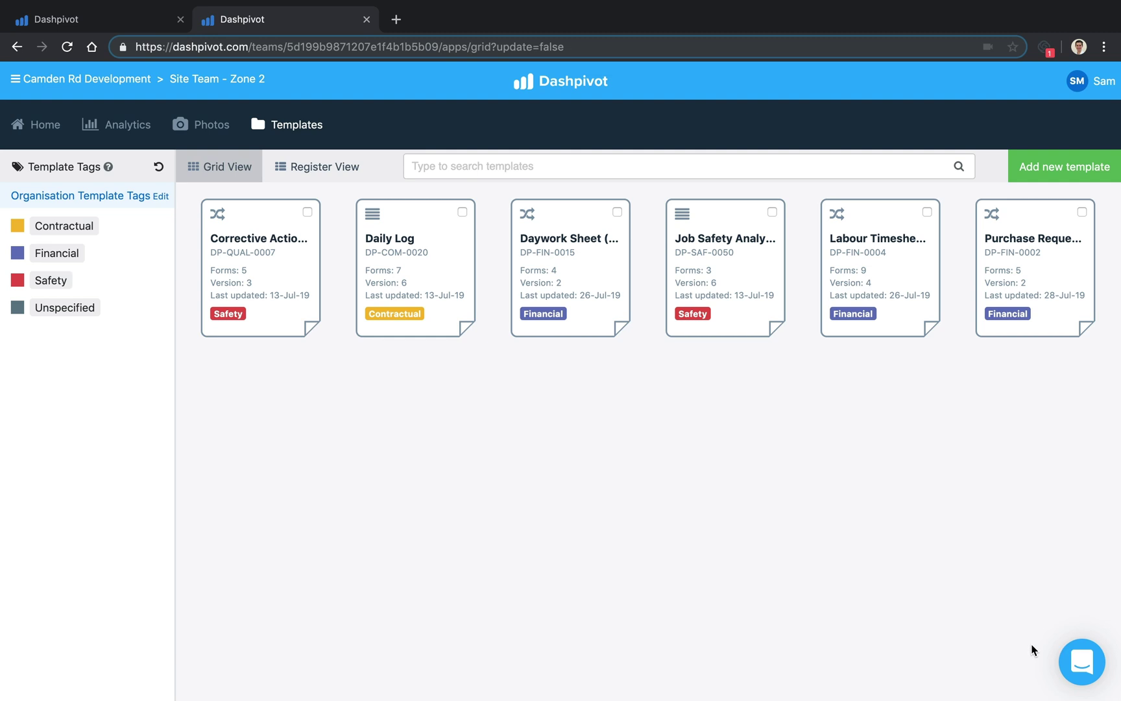
click(1080, 663)
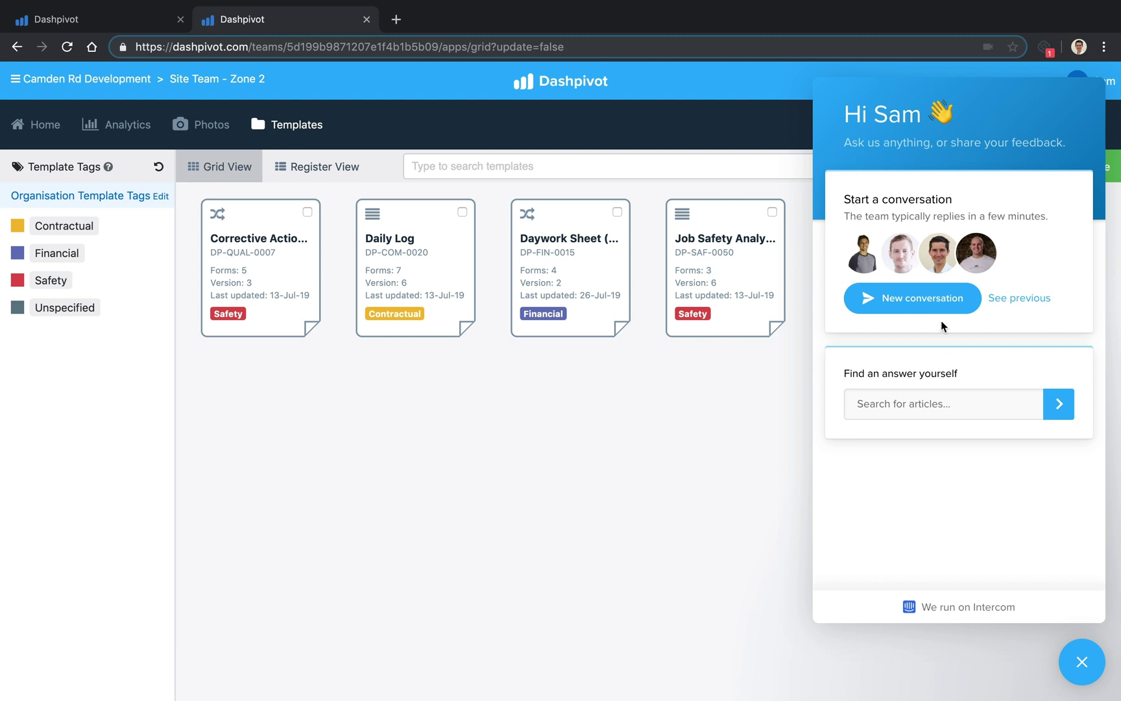
Start a new support conversation, dismiss the chat, and open the Purchase Requests template
click(880, 303)
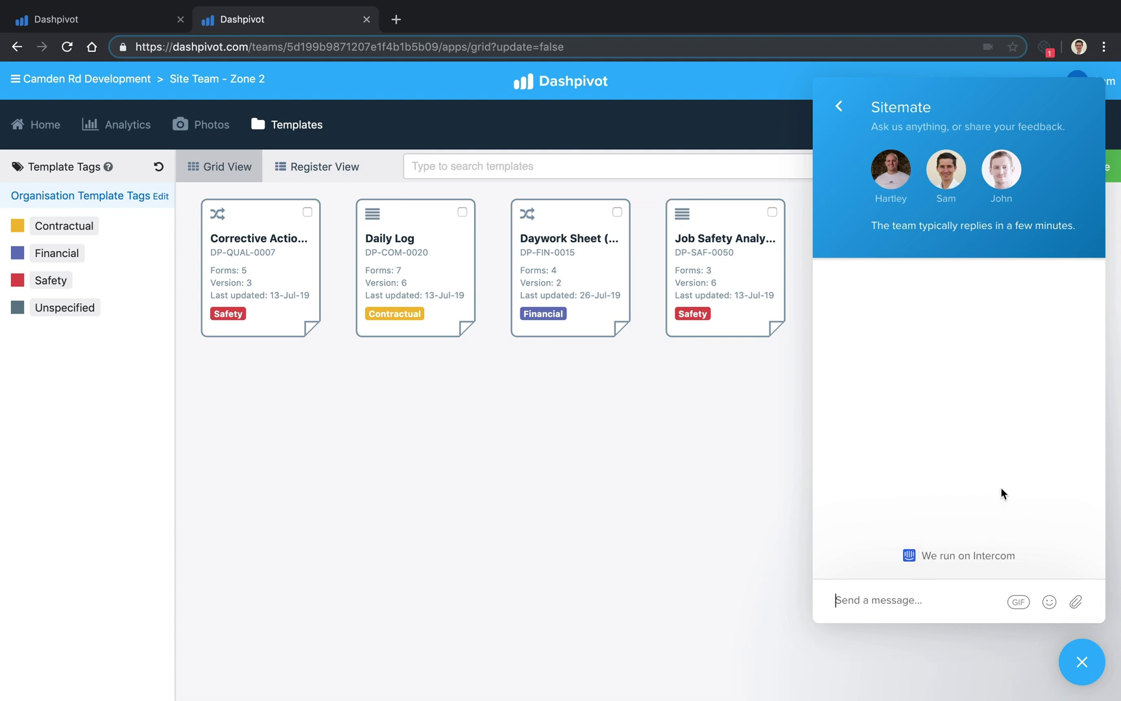
key(Escape)
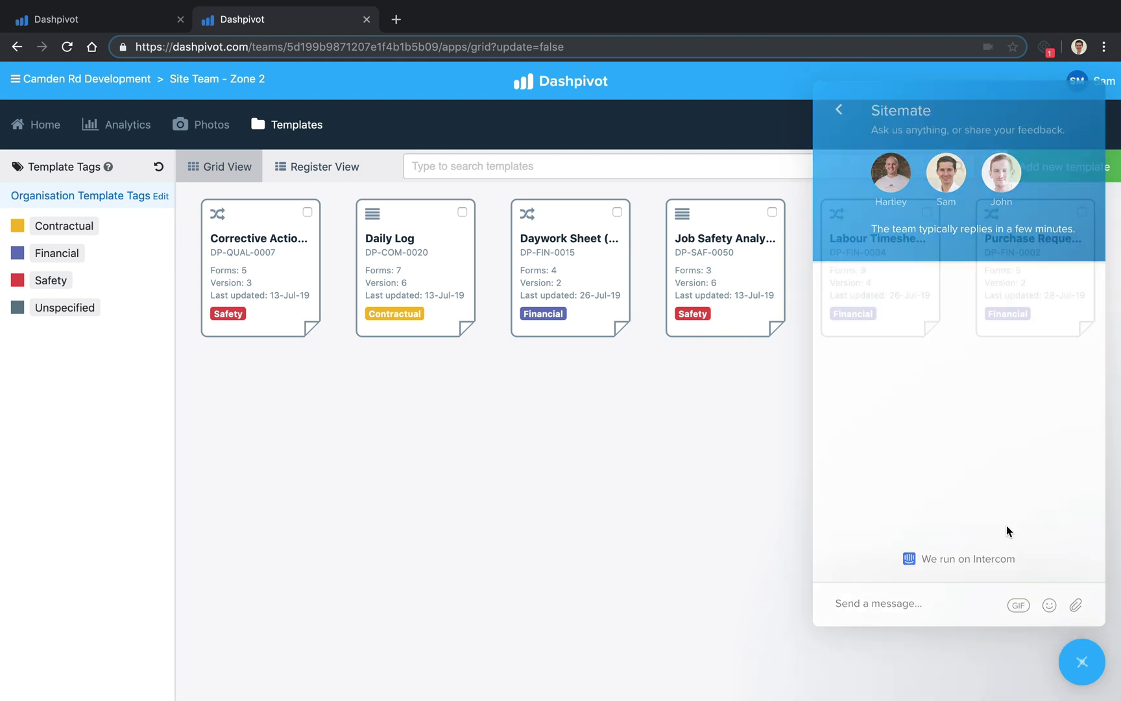
click(1015, 233)
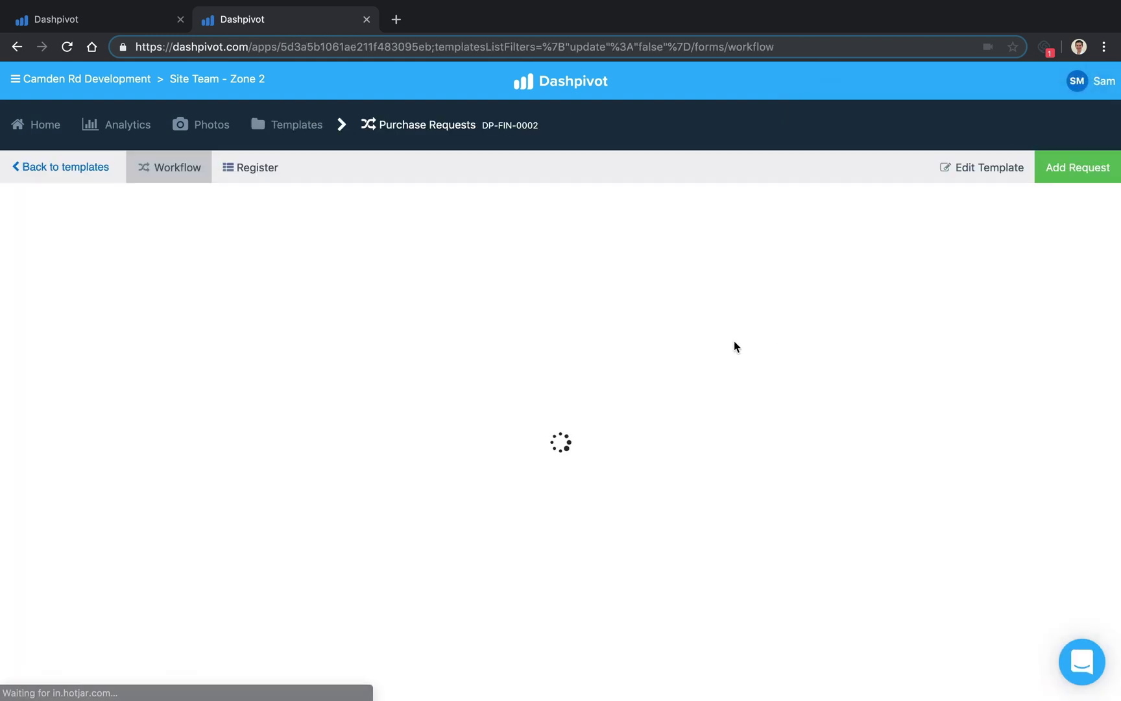